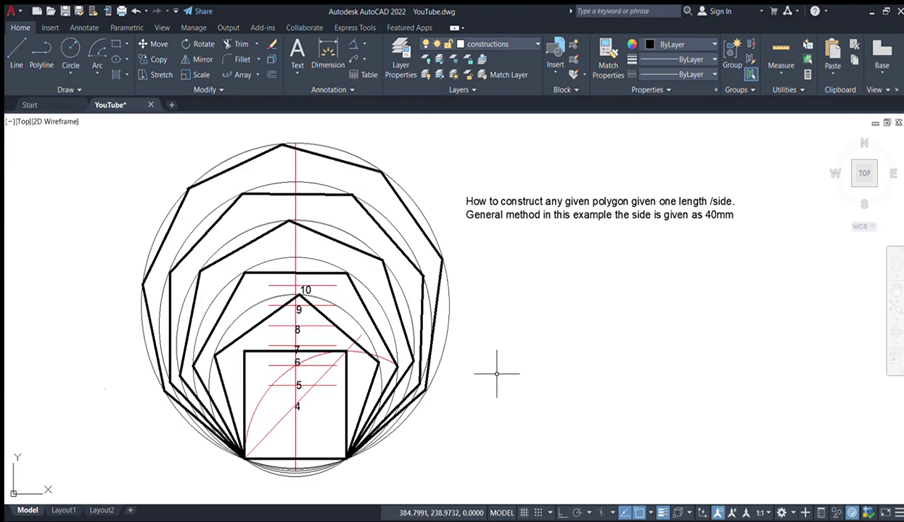
Zoom in on the finished square and inspect its bottom edge, then clear the selection.
{"action": "scroll", "coordinate": [700, 228], "scroll_direction": "up", "scroll_amount": 5}
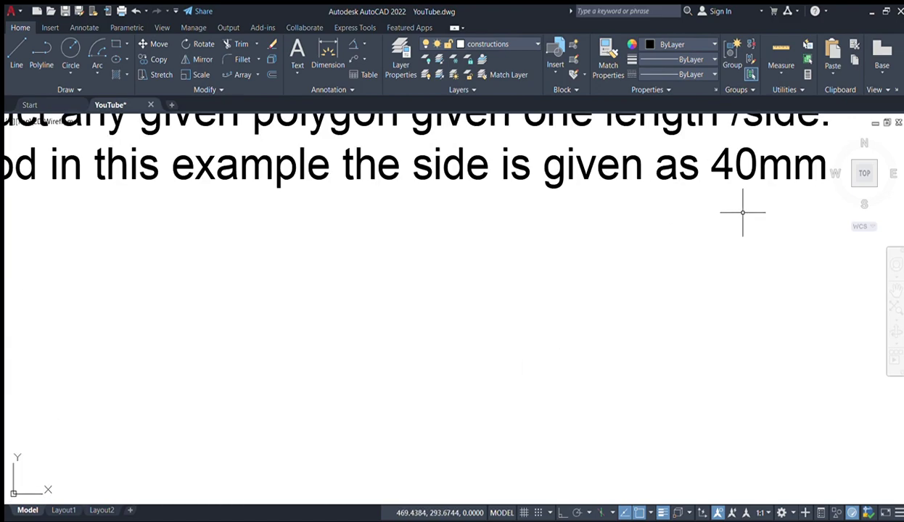
{"action": "scroll", "coordinate": [747, 207], "scroll_direction": "down", "scroll_amount": 1}
{"action": "scroll", "coordinate": [732, 219], "scroll_direction": "down", "scroll_amount": 4}
{"action": "middle_click_drag", "start_coordinate": [435, 362], "coordinate": [468, 286]}
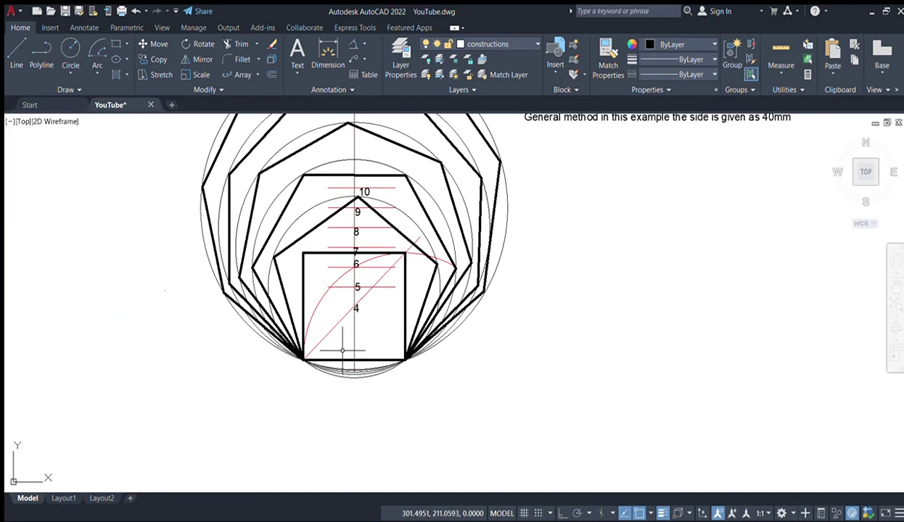
{"action": "scroll", "coordinate": [283, 415], "scroll_direction": "up", "scroll_amount": 6}
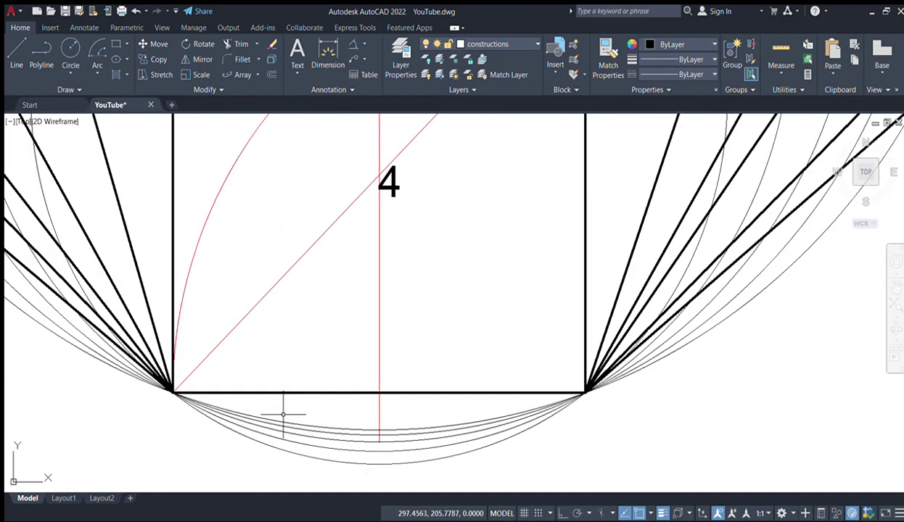
{"action": "left_click", "coordinate": [329, 392]}
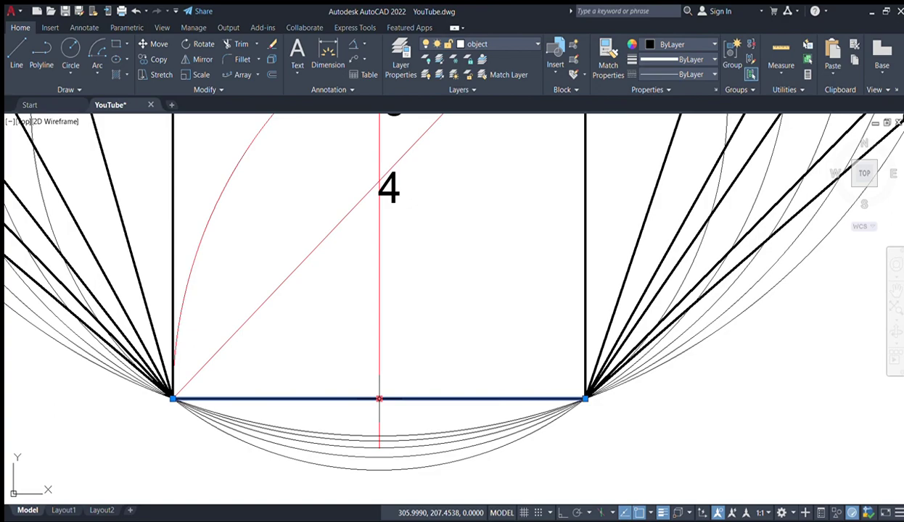
{"action": "scroll", "coordinate": [378, 398], "scroll_direction": "down", "scroll_amount": 2}
{"action": "scroll", "coordinate": [379, 399], "scroll_direction": "down", "scroll_amount": 4}
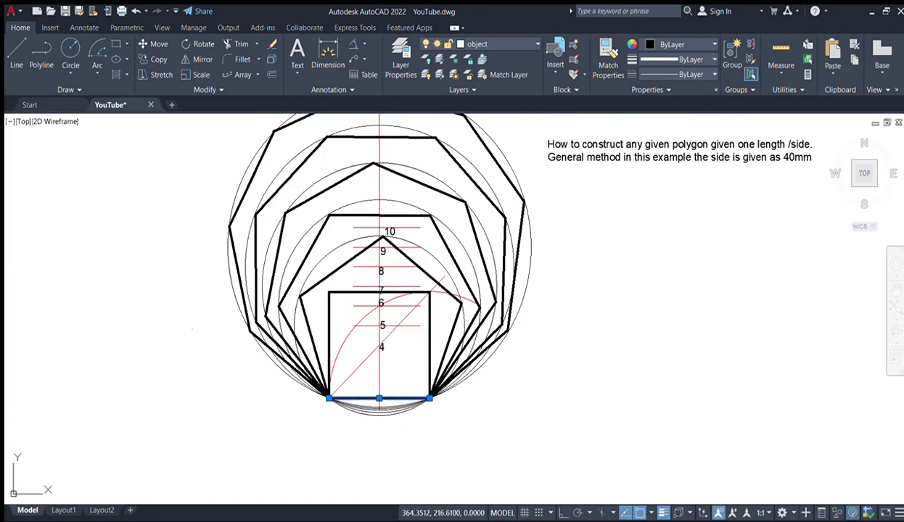
{"action": "key", "text": "Escape"}
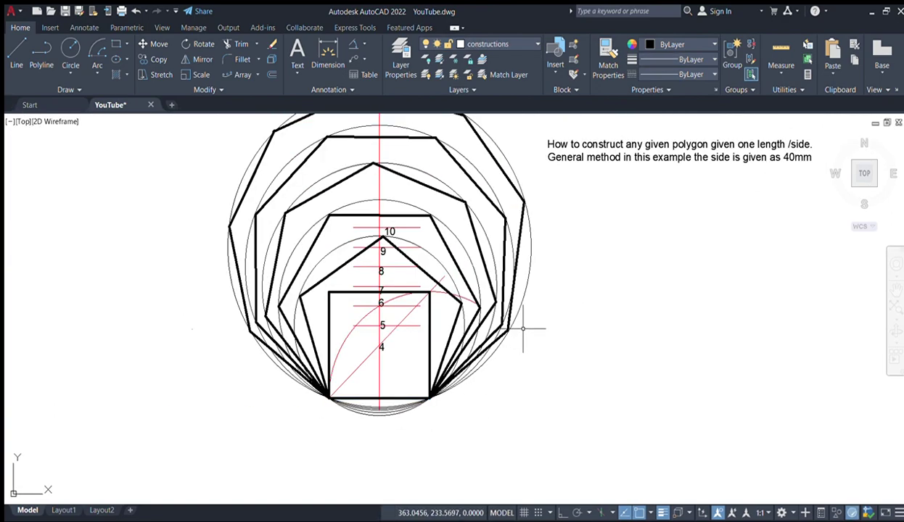
Pan up to the separate line AG and enlarge the view around it.
{"action": "middle_click_drag", "start_coordinate": [522, 325], "coordinate": [414, 426]}
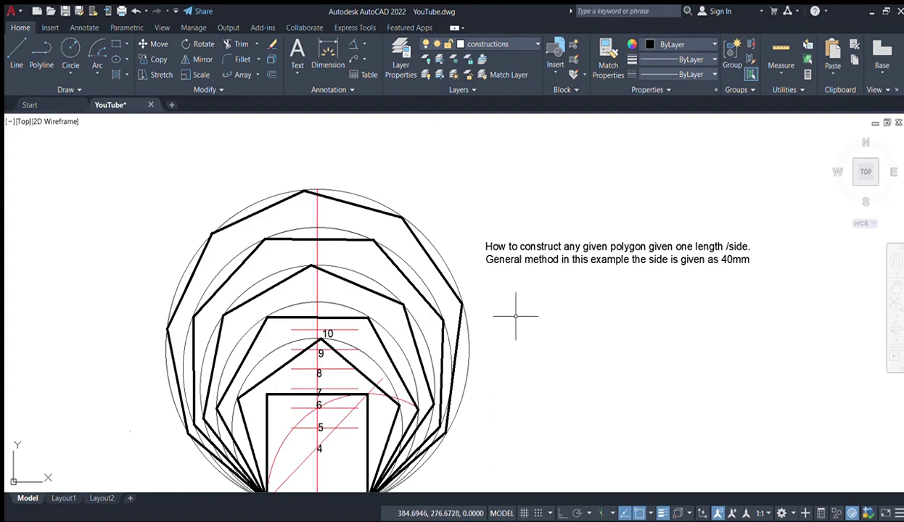
{"action": "middle_click_drag", "start_coordinate": [515, 316], "coordinate": [514, 383]}
{"action": "middle_click_drag", "start_coordinate": [439, 252], "coordinate": [438, 400]}
{"action": "scroll", "coordinate": [347, 317], "scroll_direction": "up", "scroll_amount": 2}
{"action": "middle_click_drag", "start_coordinate": [284, 315], "coordinate": [282, 338]}
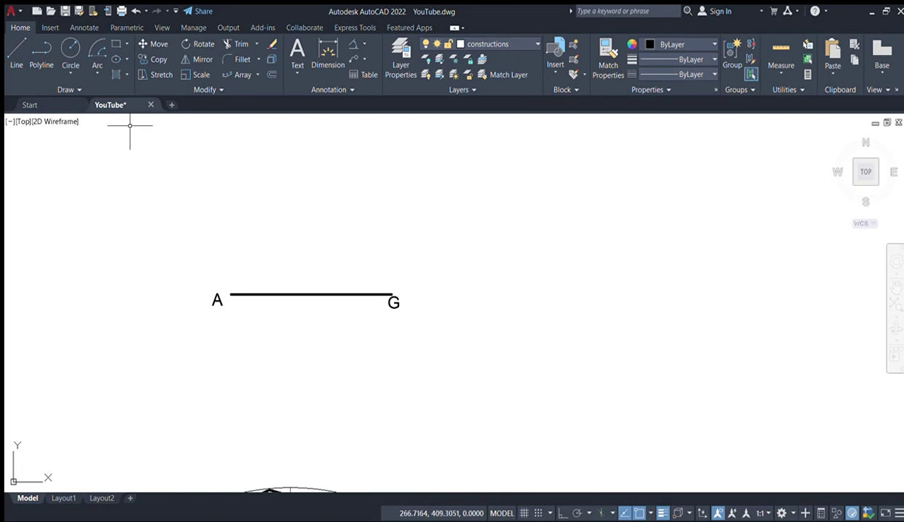
Draw a vertical line straight up from the midpoint of AG with ortho on.
{"action": "left_click", "coordinate": [13, 50]}
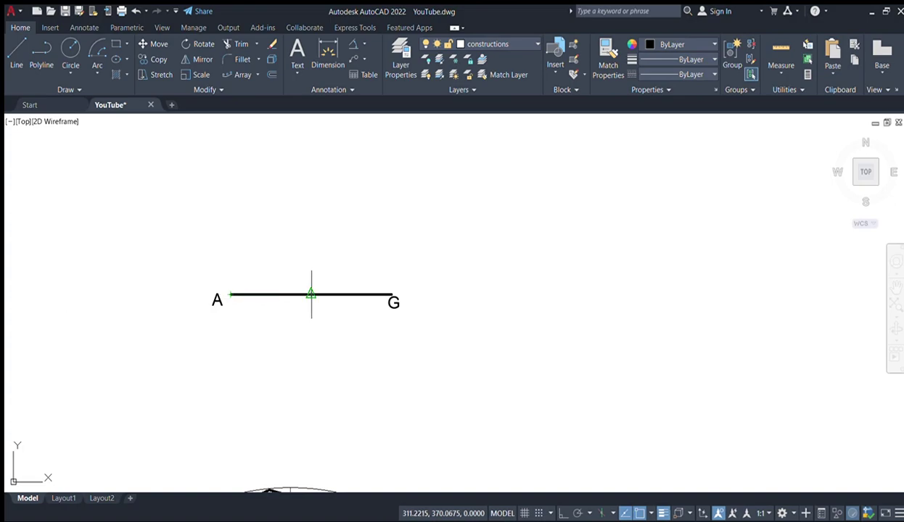
{"action": "left_click", "coordinate": [312, 294]}
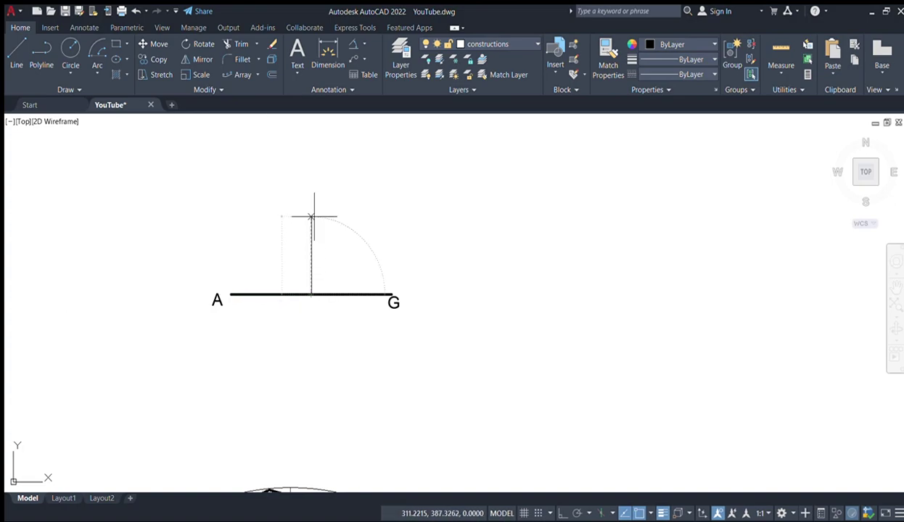
{"action": "middle_click_drag", "start_coordinate": [313, 135], "coordinate": [315, 318]}
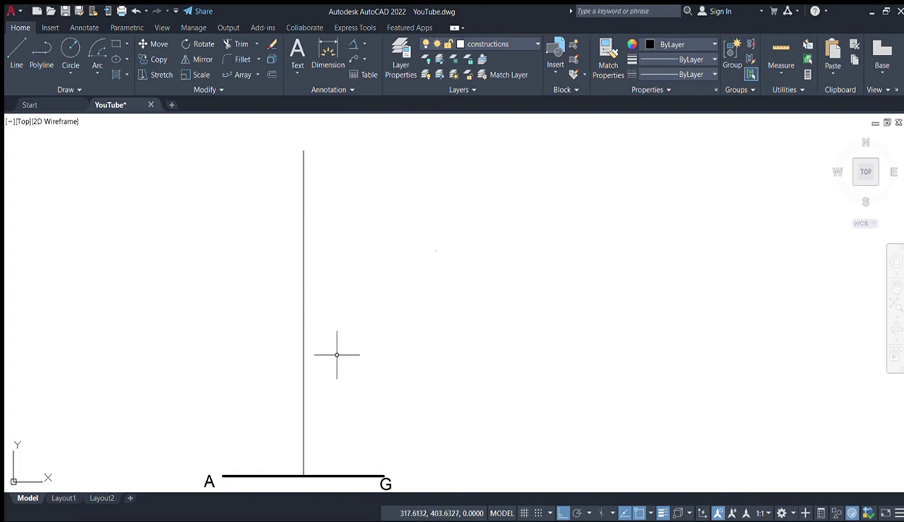
{"action": "middle_click_drag", "start_coordinate": [337, 353], "coordinate": [350, 69]}
{"action": "middle_click_drag", "start_coordinate": [320, 191], "coordinate": [278, 349]}
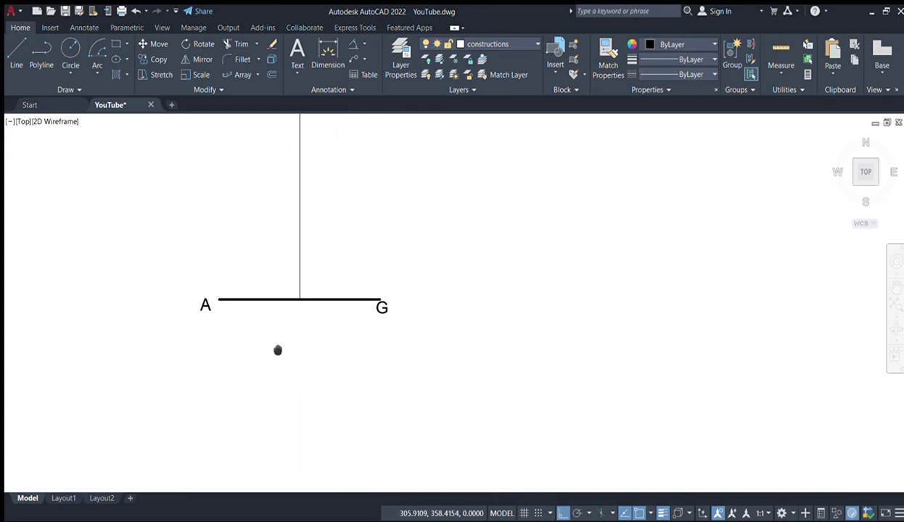
{"action": "middle_click_drag", "start_coordinate": [345, 225], "coordinate": [338, 321]}
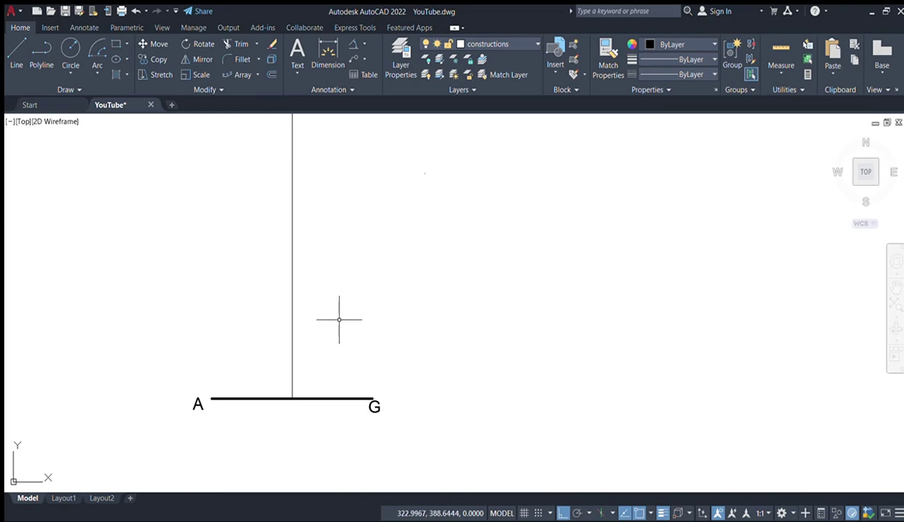
{"action": "middle_click_drag", "start_coordinate": [384, 350], "coordinate": [387, 351]}
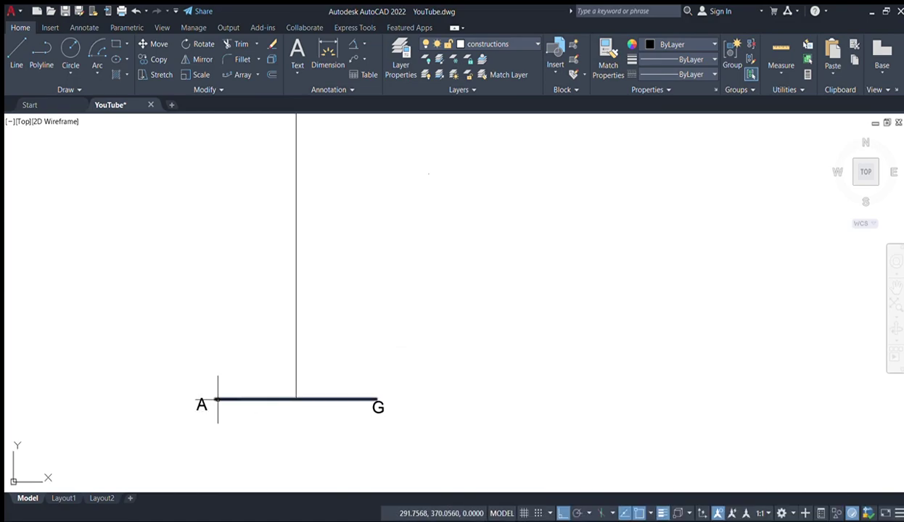
{"action": "left_click", "coordinate": [14, 80]}
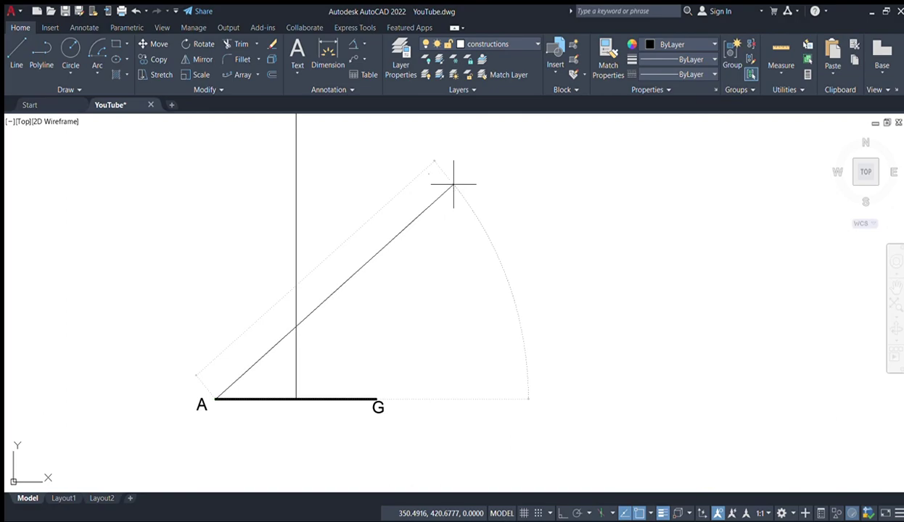
Draw the 45° diagonal from A and label its crossing with the vertical line '4'.
{"action": "left_click", "coordinate": [453, 184]}
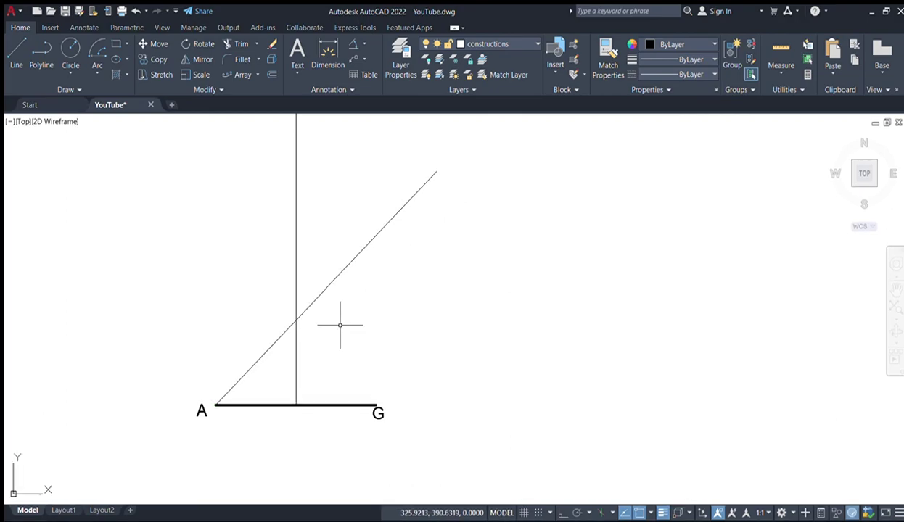
{"action": "left_click", "coordinate": [298, 53]}
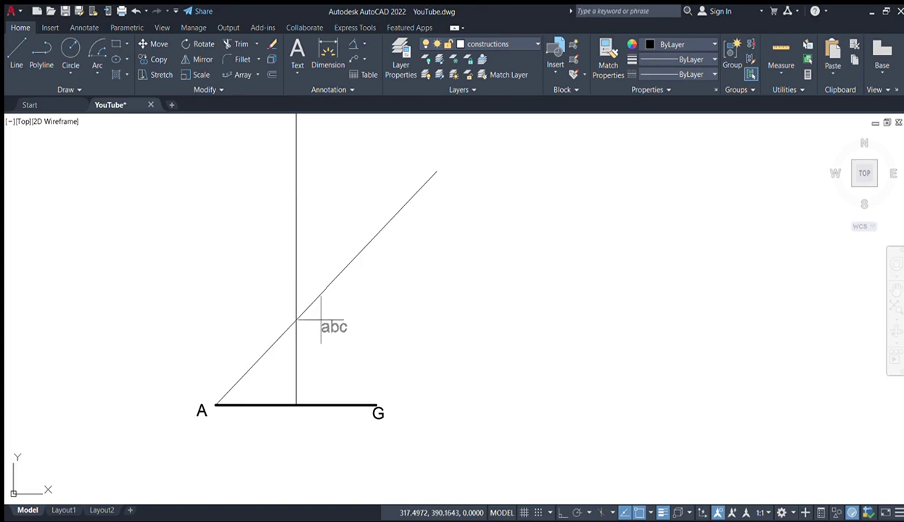
{"action": "scroll", "coordinate": [306, 340], "scroll_direction": "up", "scroll_amount": 3}
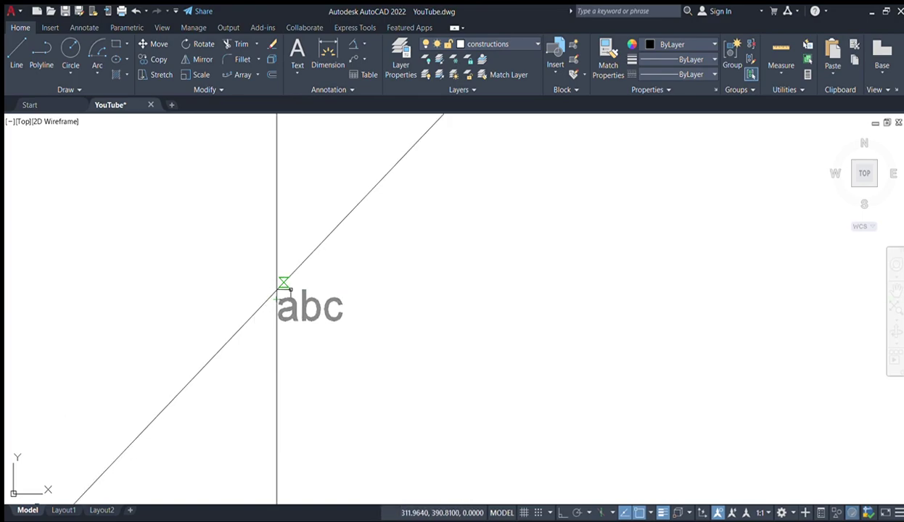
{"action": "left_click_drag", "start_coordinate": [276, 299], "coordinate": [292, 292]}
{"action": "type", "text": "4"}
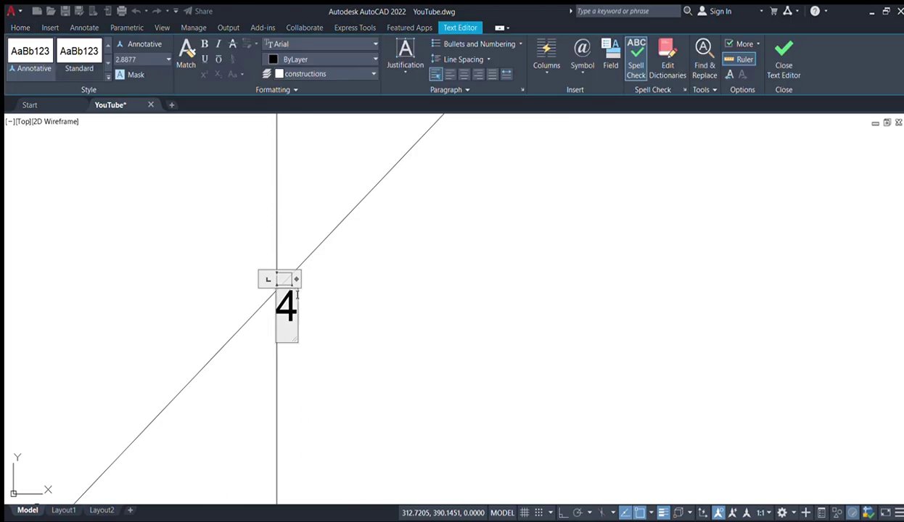
{"action": "left_click", "coordinate": [359, 316]}
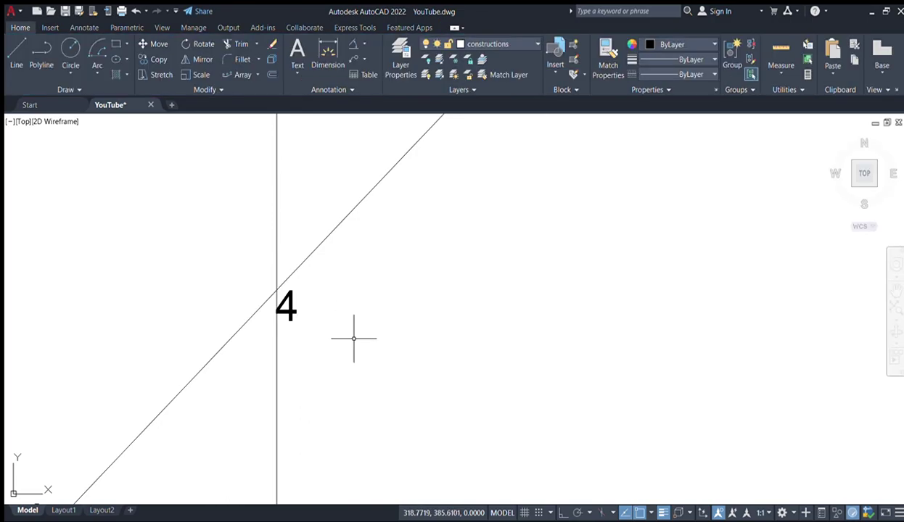
{"action": "scroll", "coordinate": [353, 339], "scroll_direction": "down", "scroll_amount": 3}
{"action": "middle_click_drag", "start_coordinate": [358, 380], "coordinate": [363, 343]}
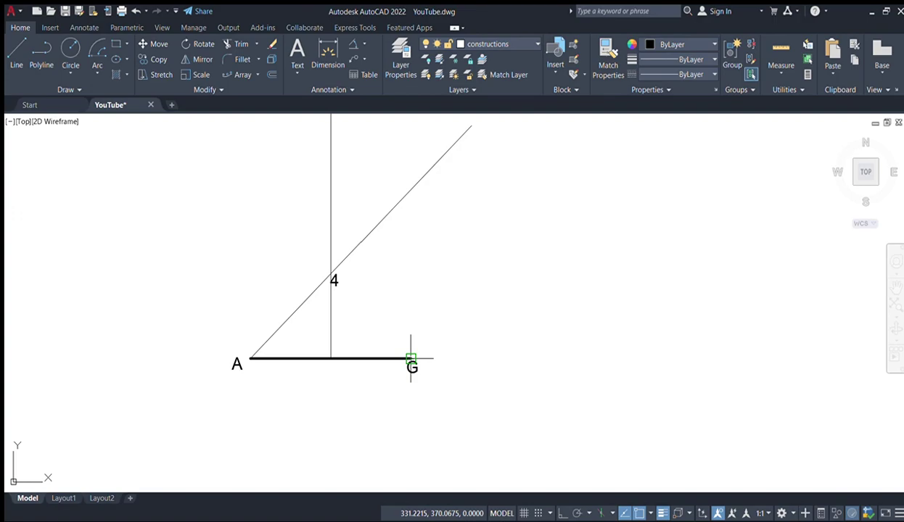
Swing an arc centred at G through A and label its crossing with the vertical '6'.
{"action": "left_click", "coordinate": [411, 358]}
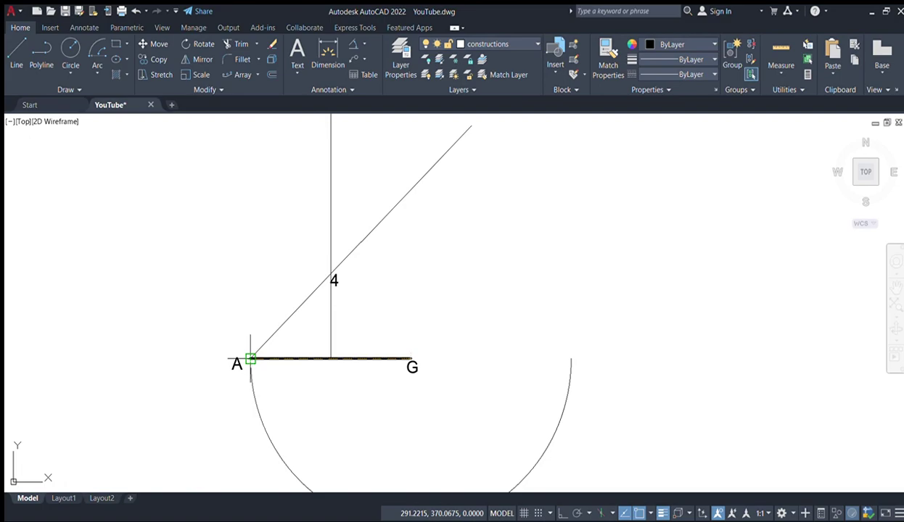
{"action": "left_click", "coordinate": [250, 358]}
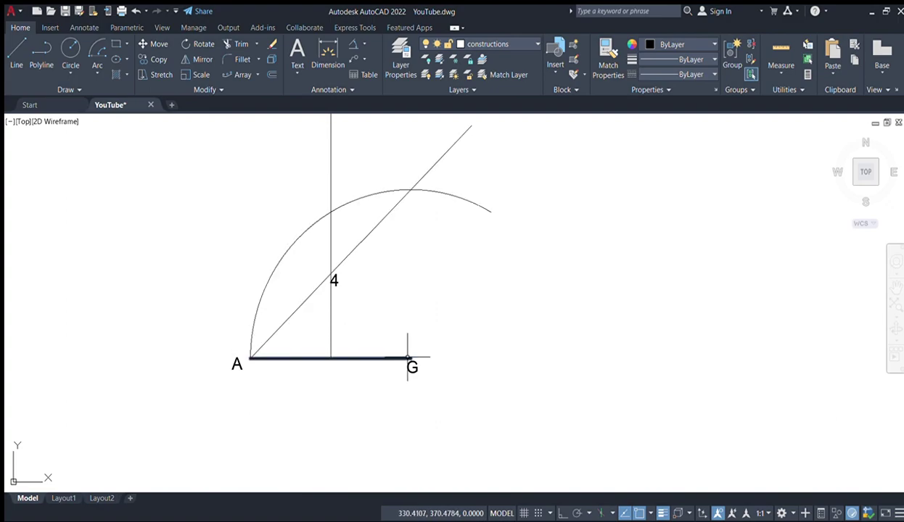
{"action": "left_click", "coordinate": [297, 52]}
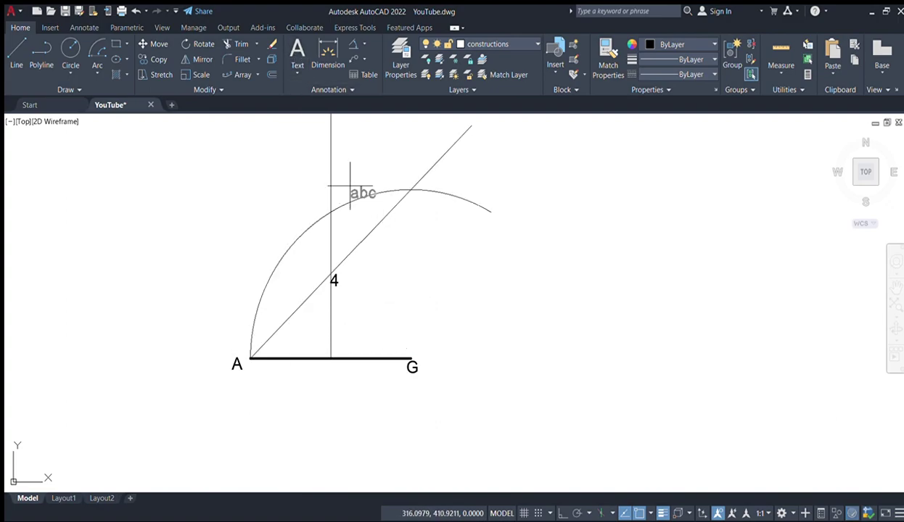
{"action": "scroll", "coordinate": [319, 199], "scroll_direction": "up", "scroll_amount": 5}
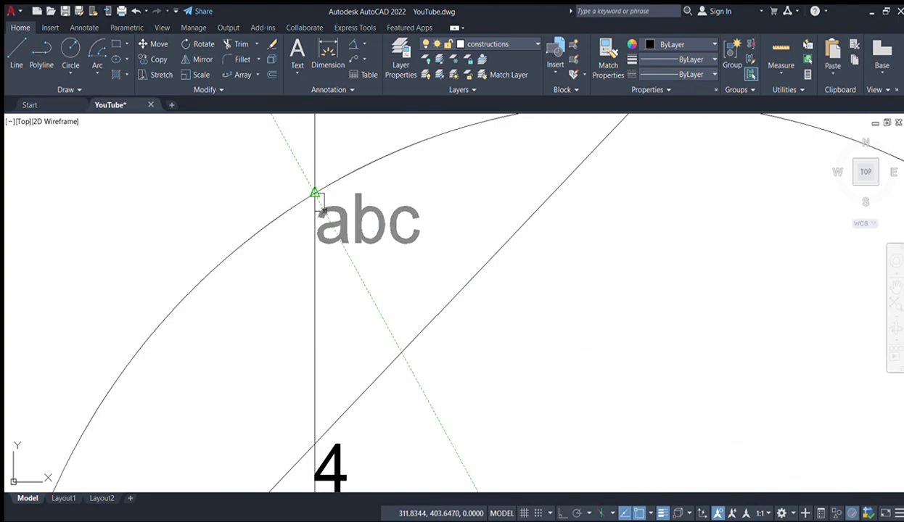
{"action": "left_click", "coordinate": [314, 193]}
{"action": "left_click", "coordinate": [328, 208]}
{"action": "type", "text": "6"}
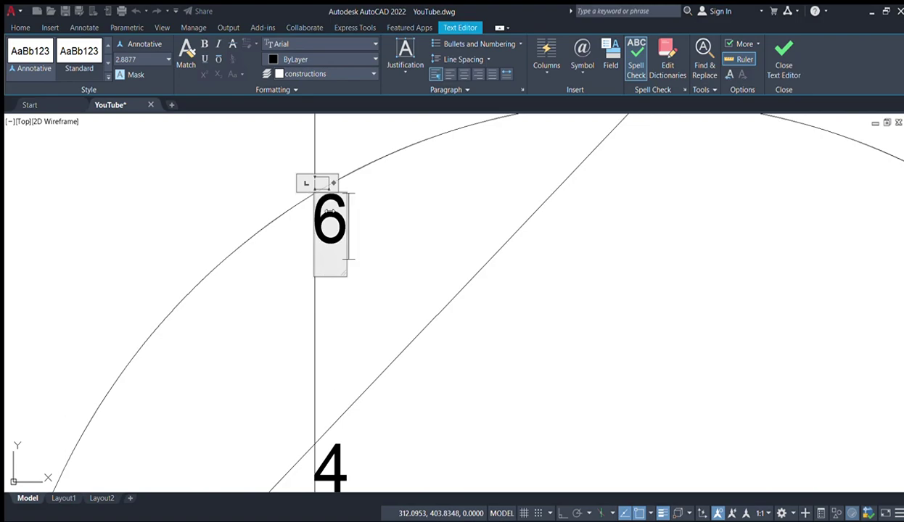
{"action": "left_click", "coordinate": [541, 296]}
{"action": "scroll", "coordinate": [544, 318], "scroll_direction": "down", "scroll_amount": 4}
{"action": "mouse_move", "coordinate": [548, 369]}
{"action": "middle_mouse_down"}
{"action": "mouse_move", "coordinate": [504, 323]}
{"action": "mouse_move", "coordinate": [436, 280]}
{"action": "middle_mouse_up"}
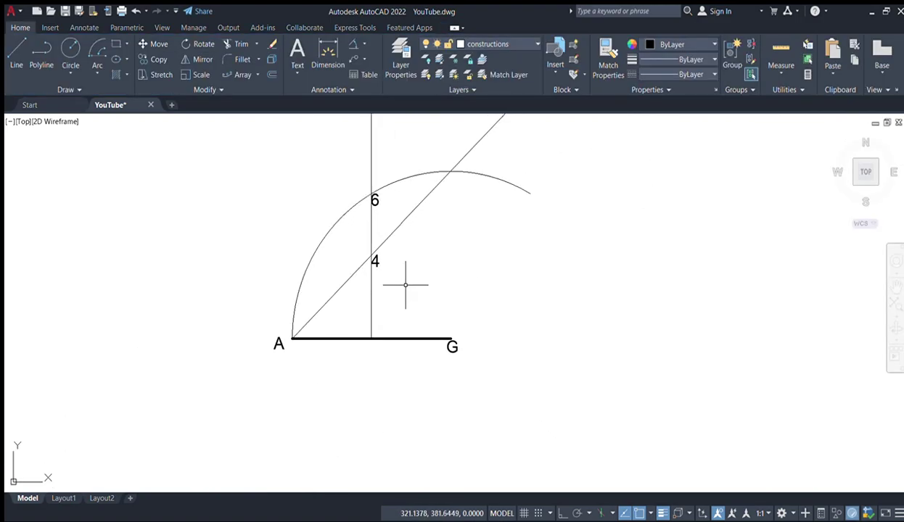
{"action": "left_click", "coordinate": [60, 74]}
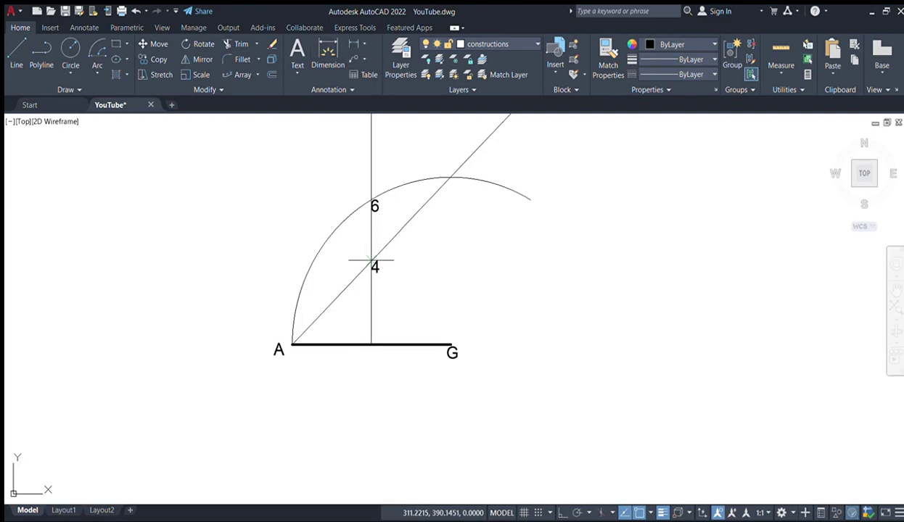
Draw a short horizontal line rightward from the midpoint between points 4 and 6.
{"action": "scroll", "coordinate": [370, 259], "scroll_direction": "up", "scroll_amount": 5}
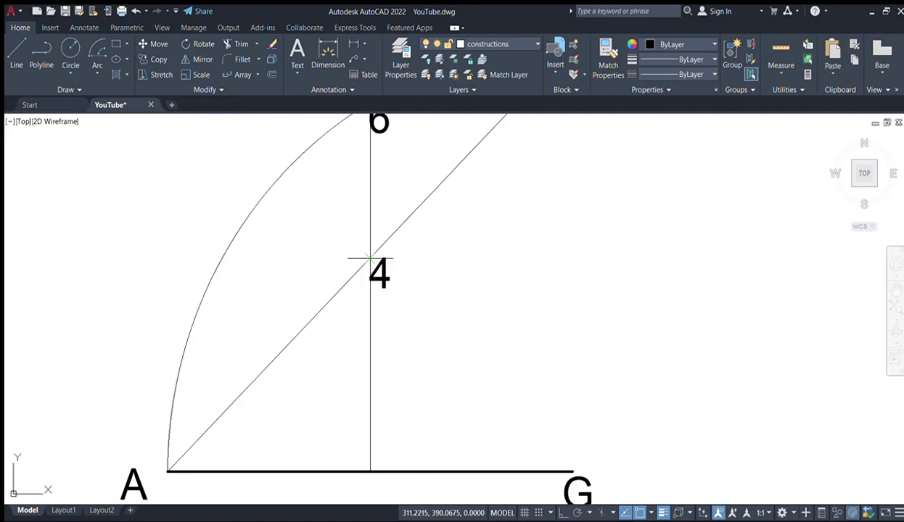
{"action": "scroll", "coordinate": [372, 252], "scroll_direction": "down", "scroll_amount": 4}
{"action": "scroll", "coordinate": [371, 240], "scroll_direction": "up", "scroll_amount": 4}
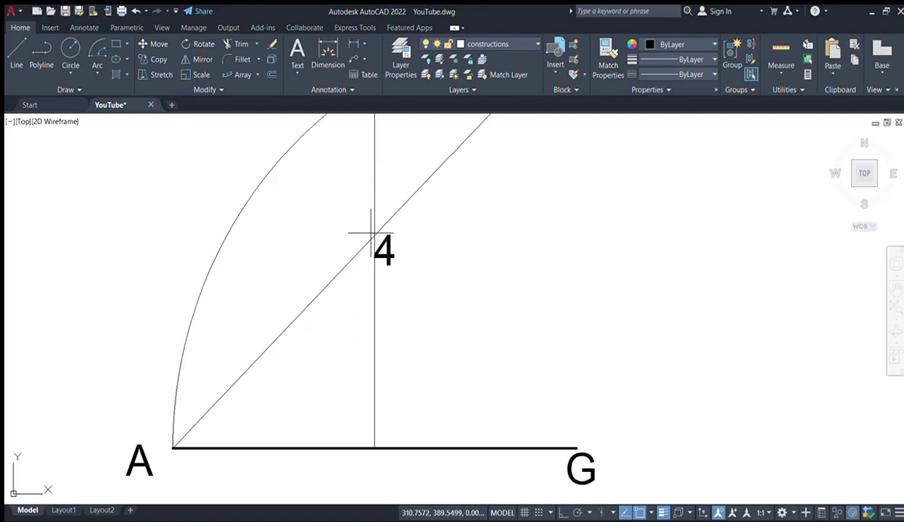
{"action": "middle_click_drag", "start_coordinate": [371, 147], "coordinate": [356, 276]}
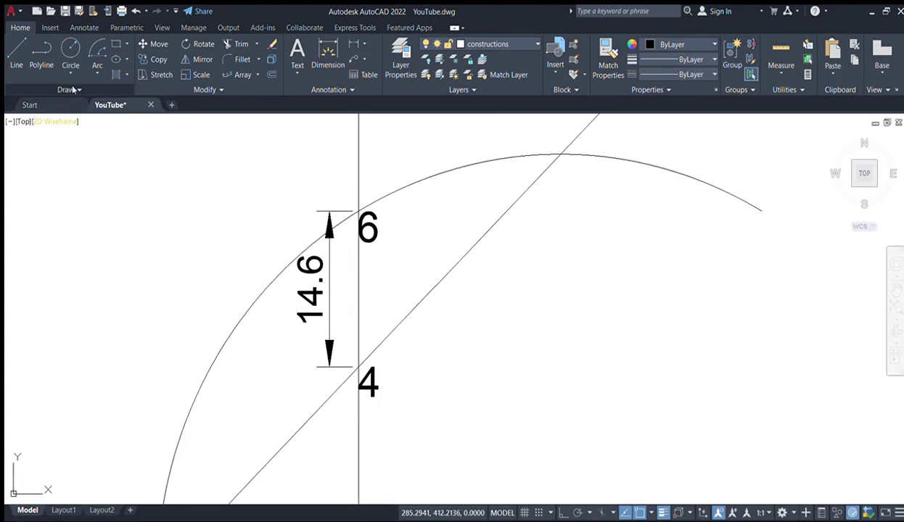
{"action": "left_click", "coordinate": [11, 53]}
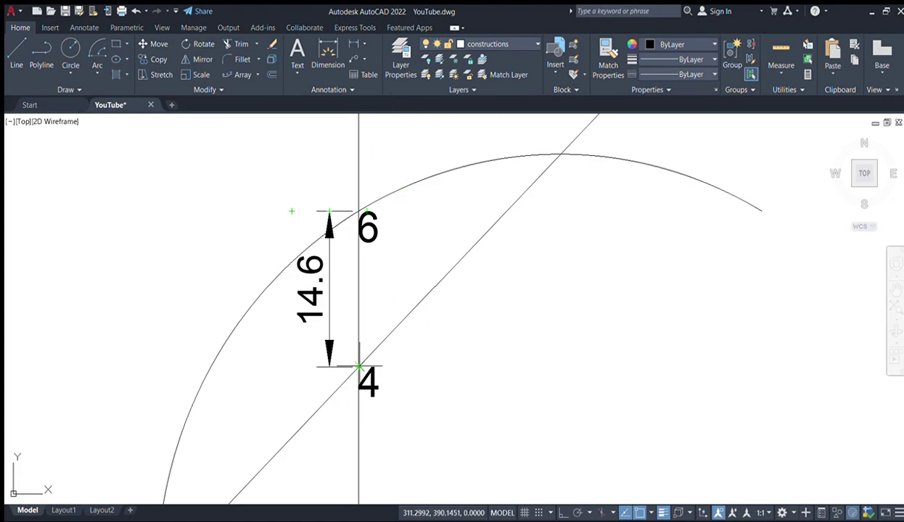
{"action": "scroll", "coordinate": [358, 368], "scroll_direction": "up", "scroll_amount": 2}
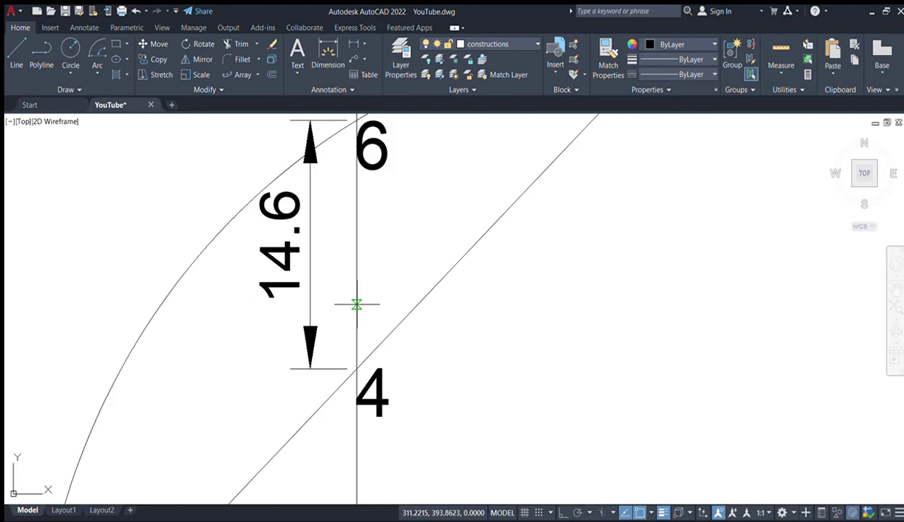
{"action": "left_click", "coordinate": [356, 305]}
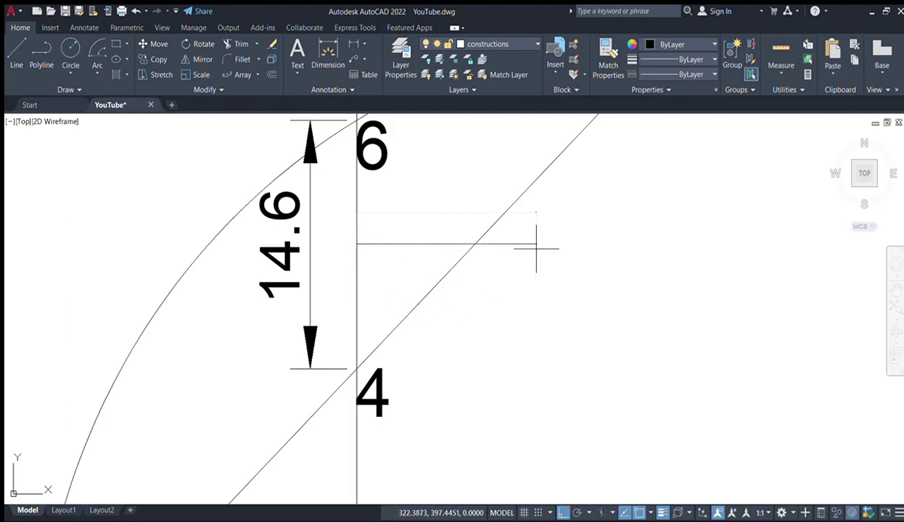
{"action": "left_click", "coordinate": [574, 250]}
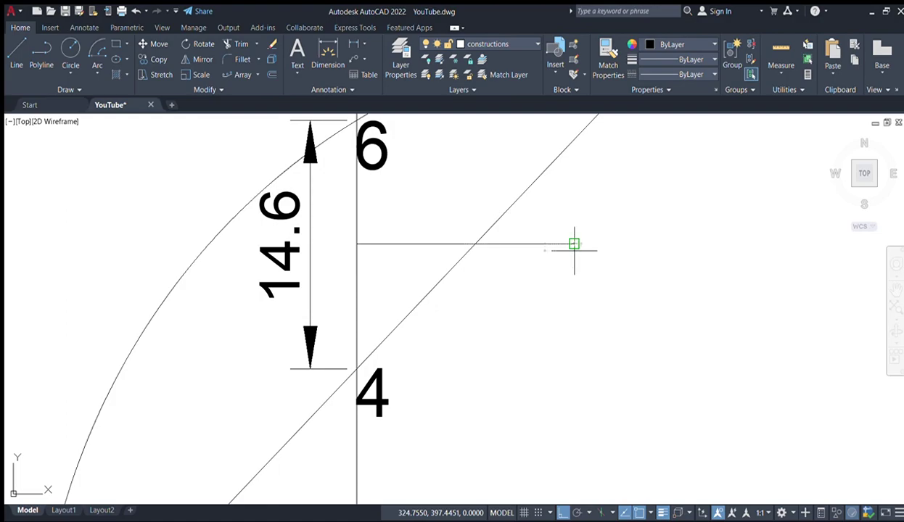
Erase the 14.6 dimension.
{"action": "key", "text": "Escape"}
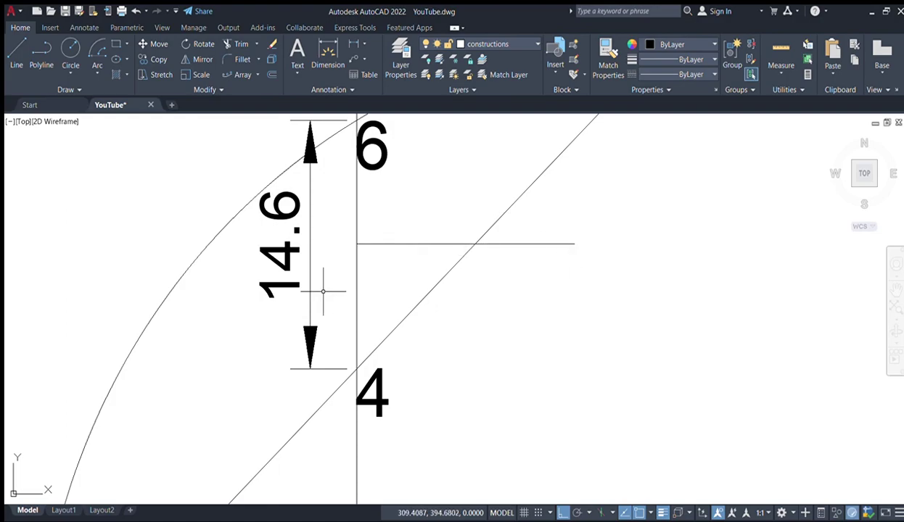
{"action": "left_click", "coordinate": [311, 310]}
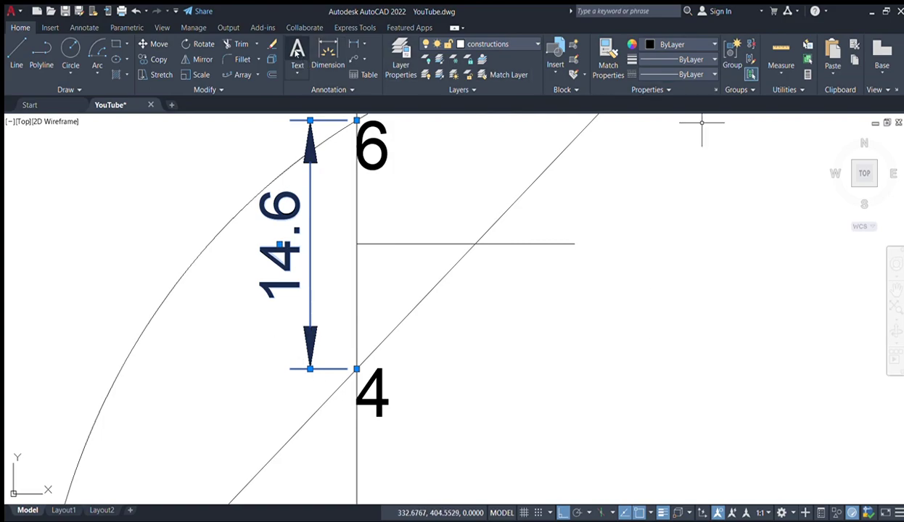
{"action": "left_click", "coordinate": [270, 44]}
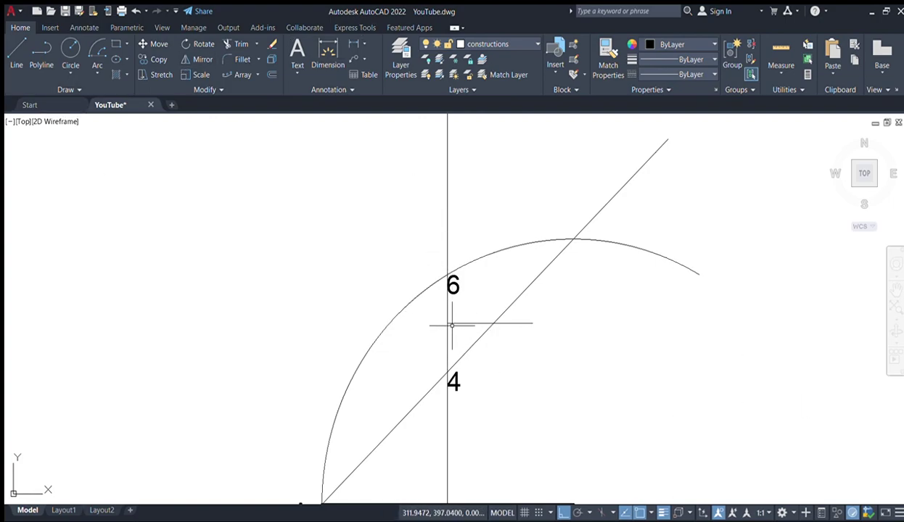
Place a Multiline Text label '5' on the new horizontal line.
{"action": "left_click", "coordinate": [297, 51]}
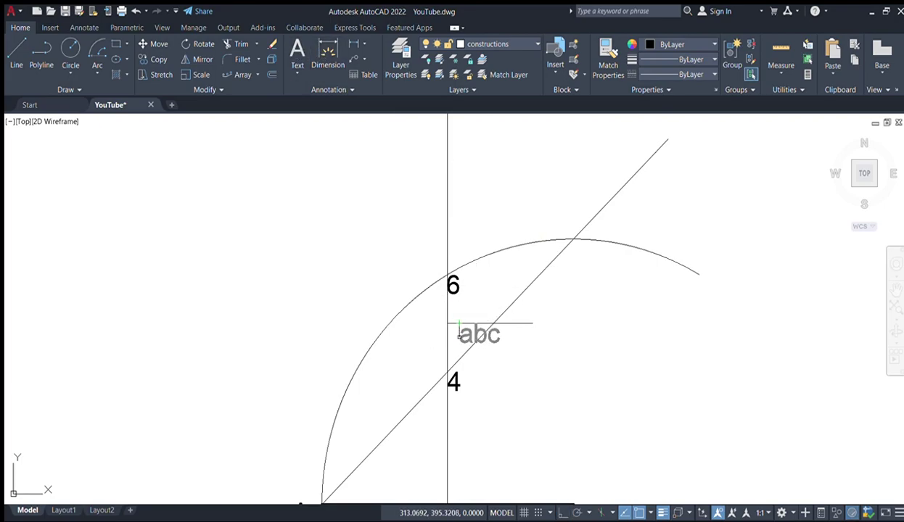
{"action": "left_click", "coordinate": [459, 325]}
{"action": "left_click", "coordinate": [464, 338]}
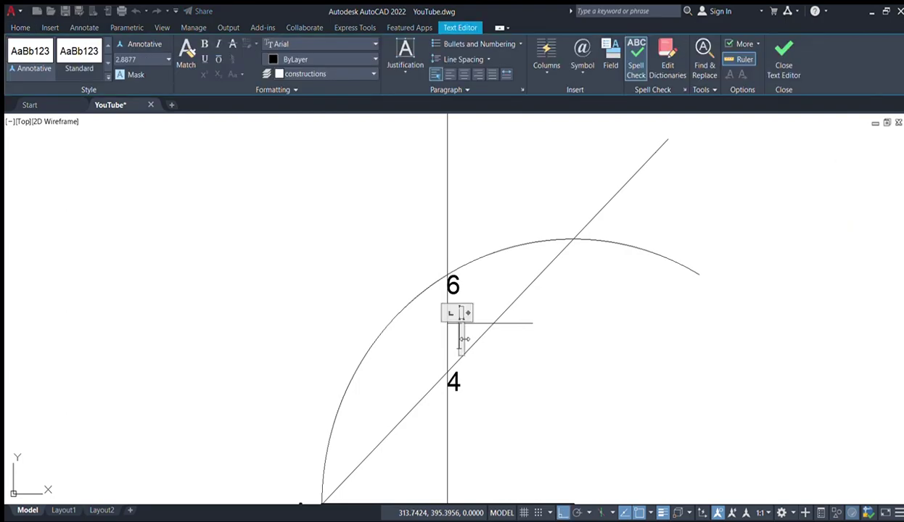
{"action": "type", "text": "5"}
{"action": "left_click", "coordinate": [553, 401]}
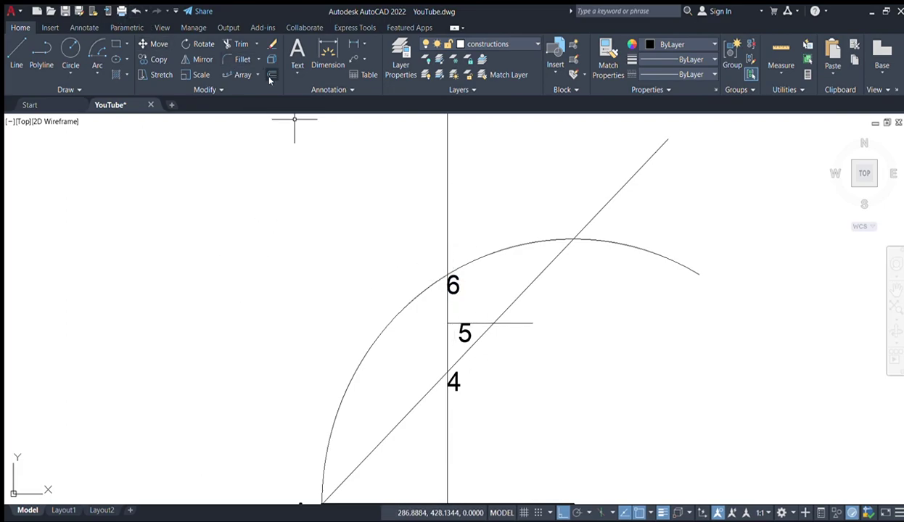
Offset the horizontal line upward repeatedly at the 5–6 spacing, stacking rungs above point 6.
{"action": "left_click", "coordinate": [270, 77]}
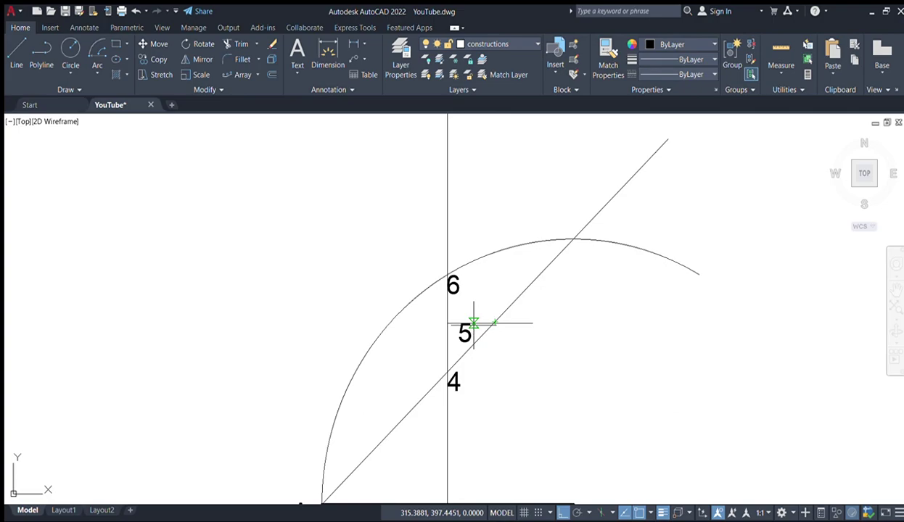
{"action": "left_click", "coordinate": [473, 324]}
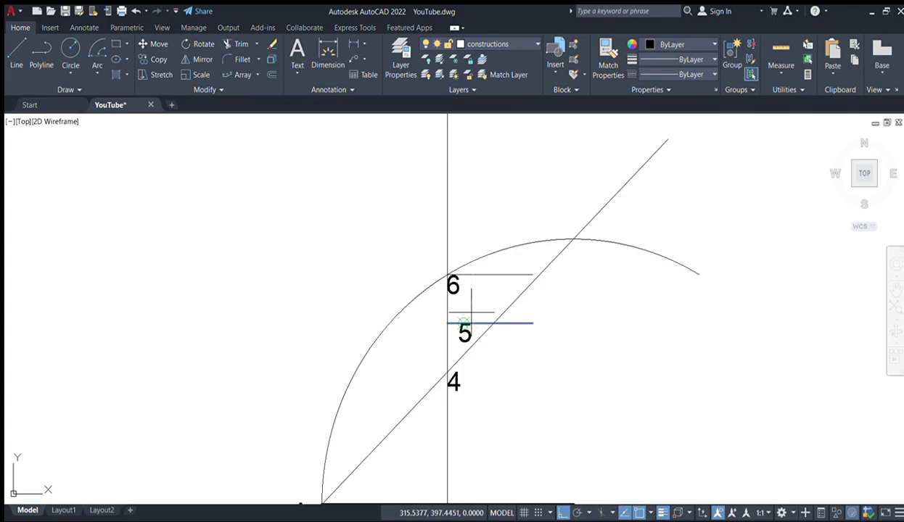
{"action": "left_click", "coordinate": [469, 282]}
{"action": "left_click", "coordinate": [469, 276]}
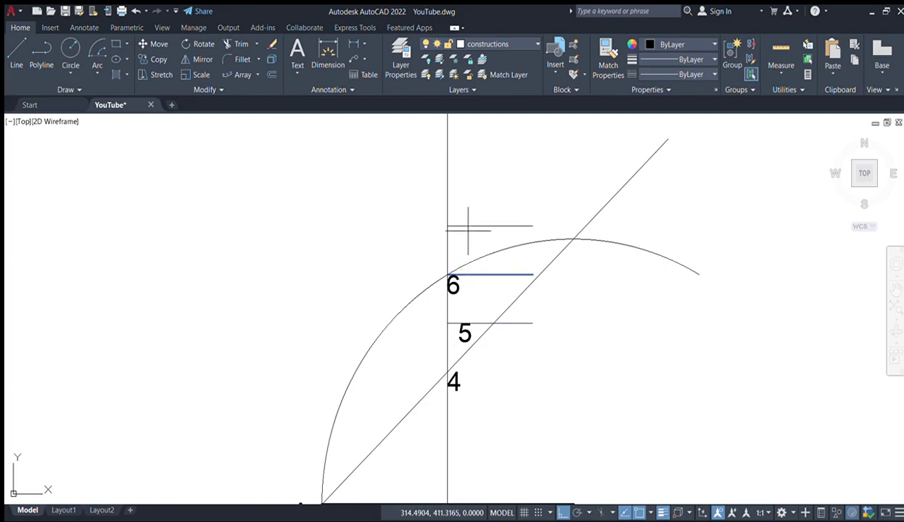
{"action": "left_click", "coordinate": [468, 226]}
{"action": "left_click", "coordinate": [467, 227]}
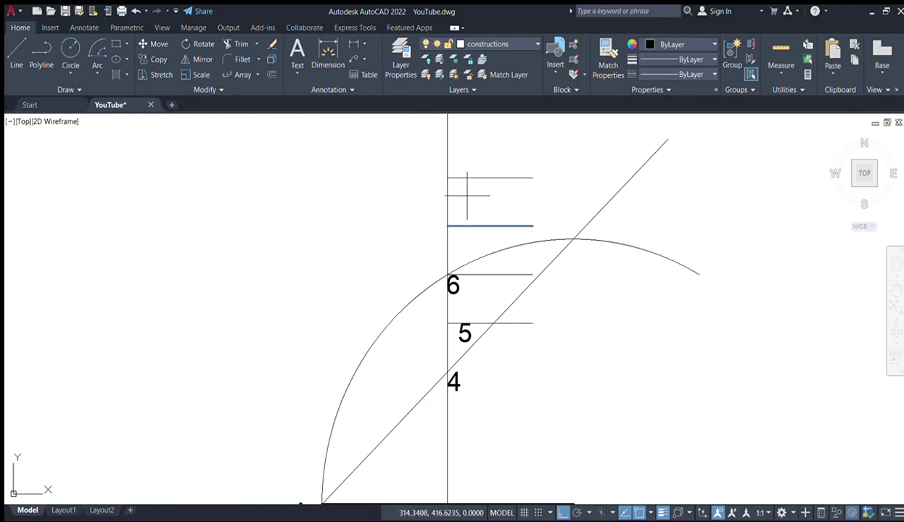
{"action": "left_click", "coordinate": [469, 177]}
{"action": "scroll", "coordinate": [469, 177], "scroll_direction": "down", "scroll_amount": 2}
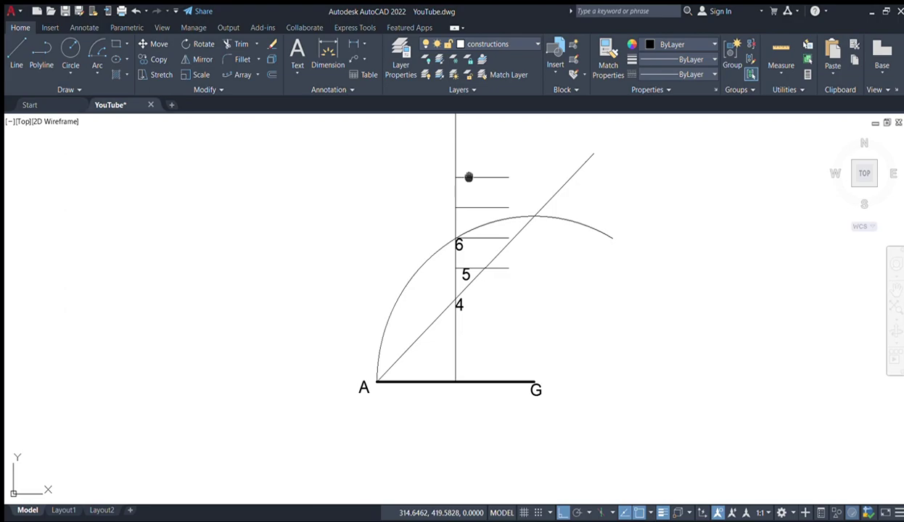
{"action": "middle_click_drag", "start_coordinate": [468, 177], "coordinate": [346, 282]}
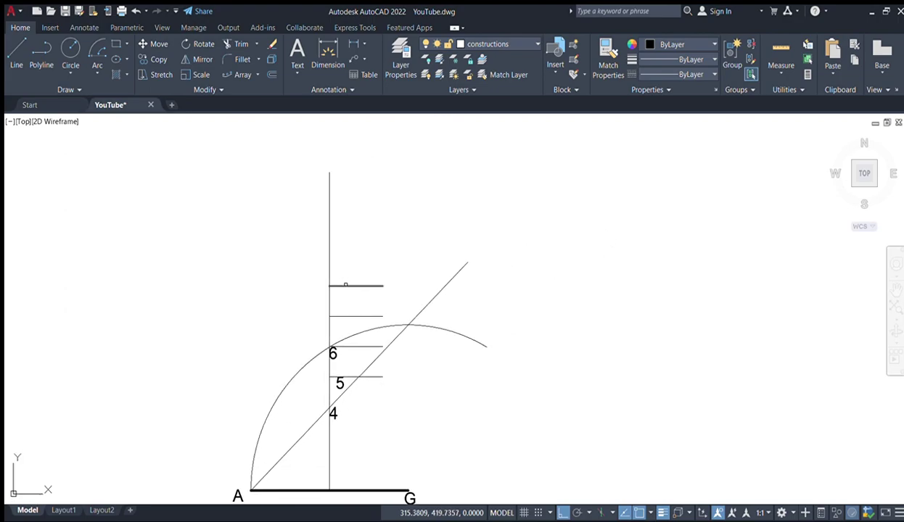
{"action": "left_click", "coordinate": [345, 285]}
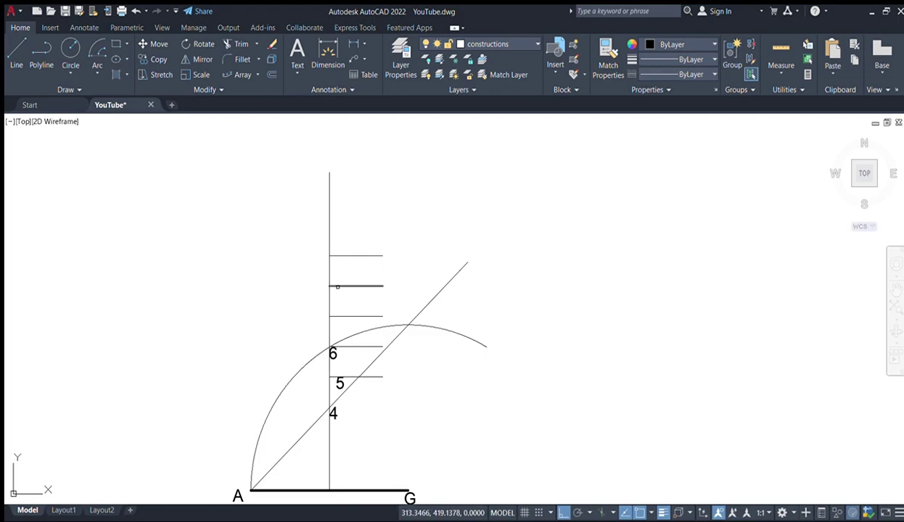
{"action": "left_click", "coordinate": [343, 255]}
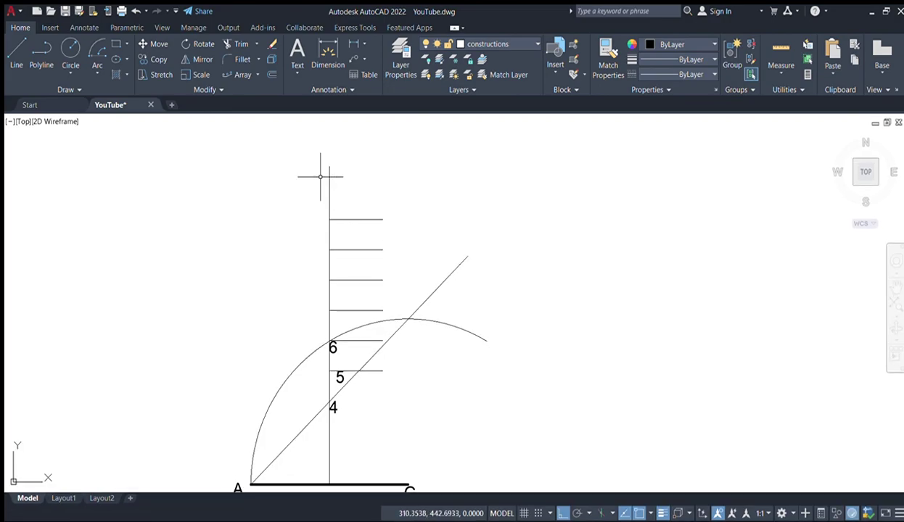
Label the first two rungs above point 6 as 7 and 8.
{"action": "left_click", "coordinate": [295, 52]}
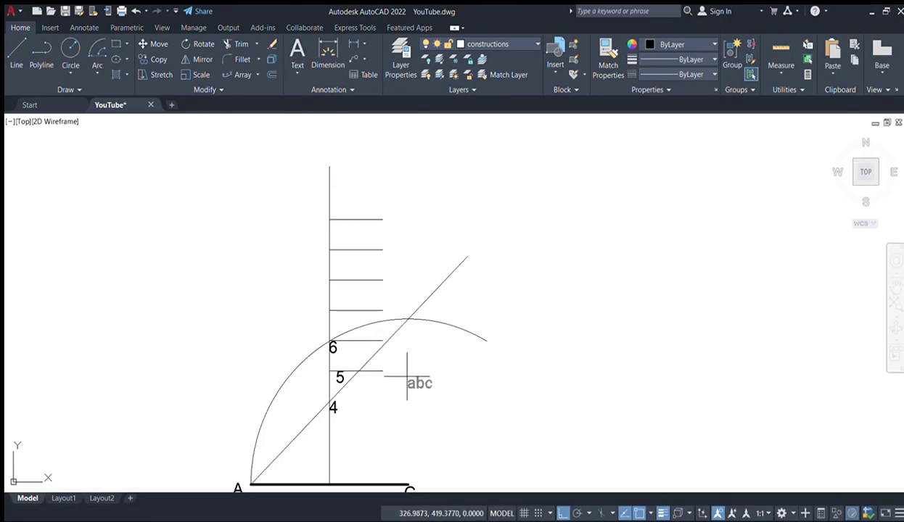
{"action": "left_click", "coordinate": [330, 310]}
{"action": "type", "text": "7"}
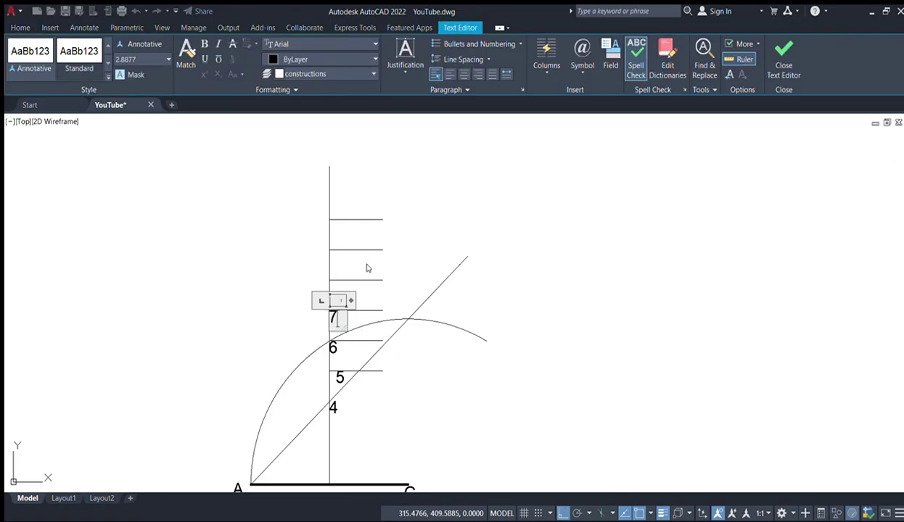
{"action": "left_click", "coordinate": [423, 268]}
{"action": "left_click", "coordinate": [298, 55]}
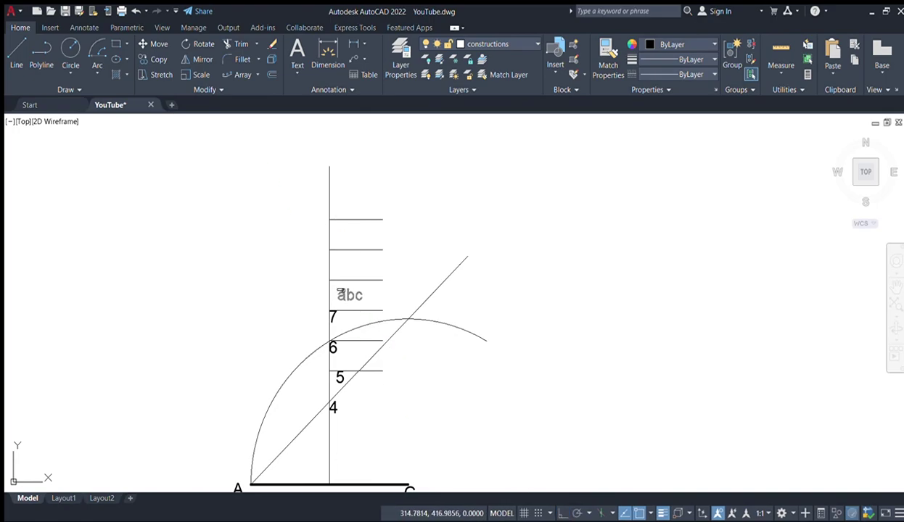
{"action": "left_click", "coordinate": [346, 304]}
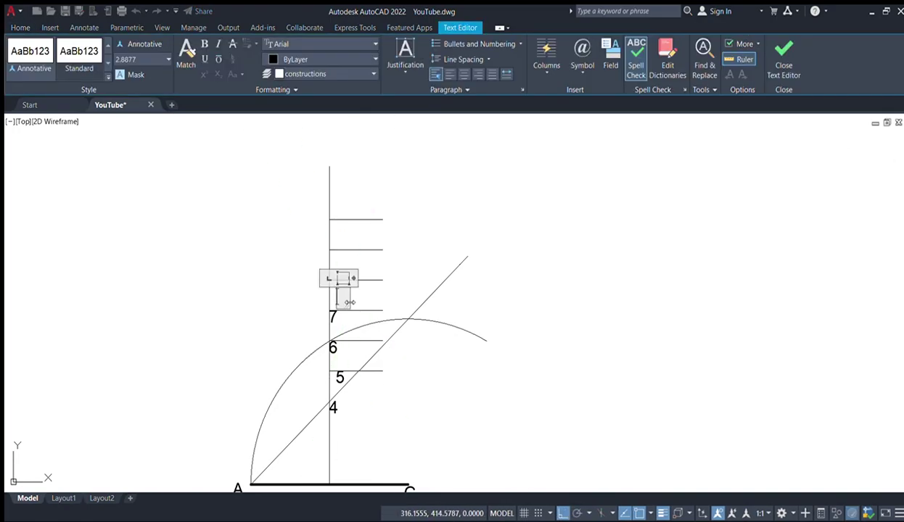
{"action": "type", "text": "8"}
{"action": "left_click", "coordinate": [386, 302]}
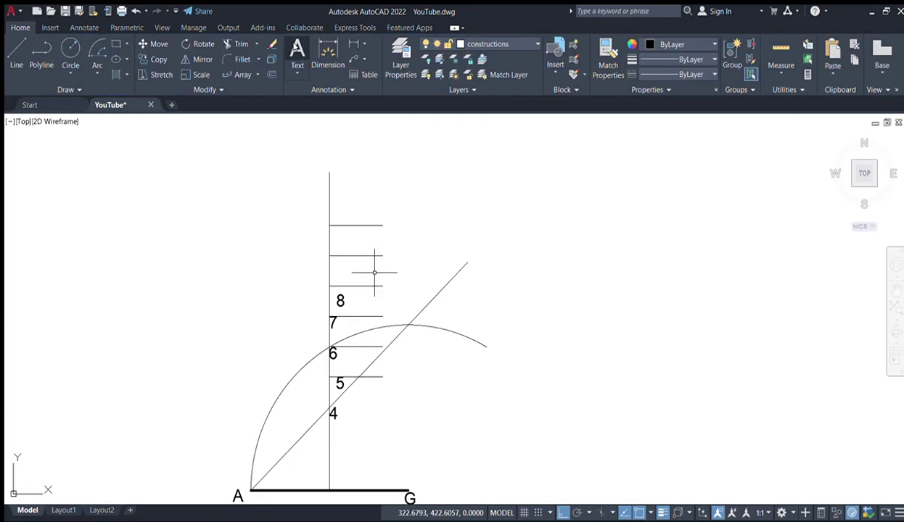
Label the next two rungs as 9 and 10.
{"action": "left_click", "coordinate": [298, 55]}
{"action": "left_click", "coordinate": [338, 255]}
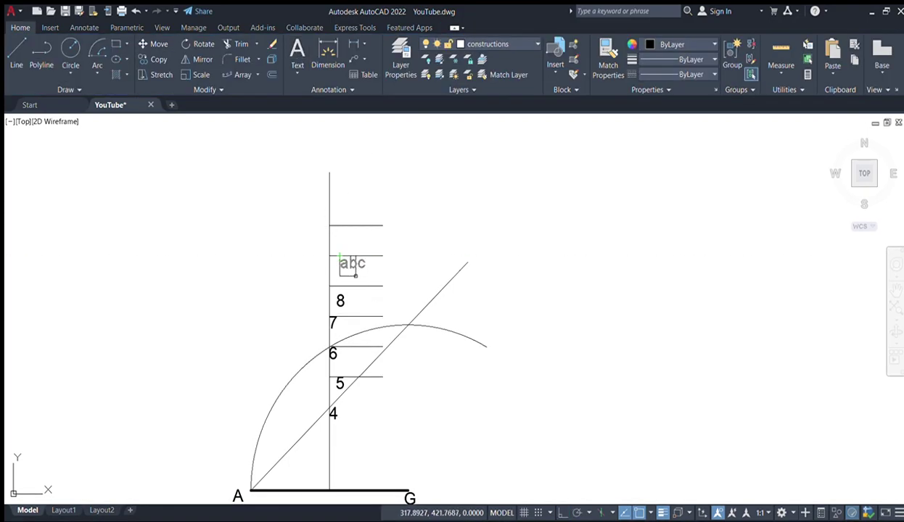
{"action": "left_click", "coordinate": [352, 278]}
{"action": "type", "text": "9"}
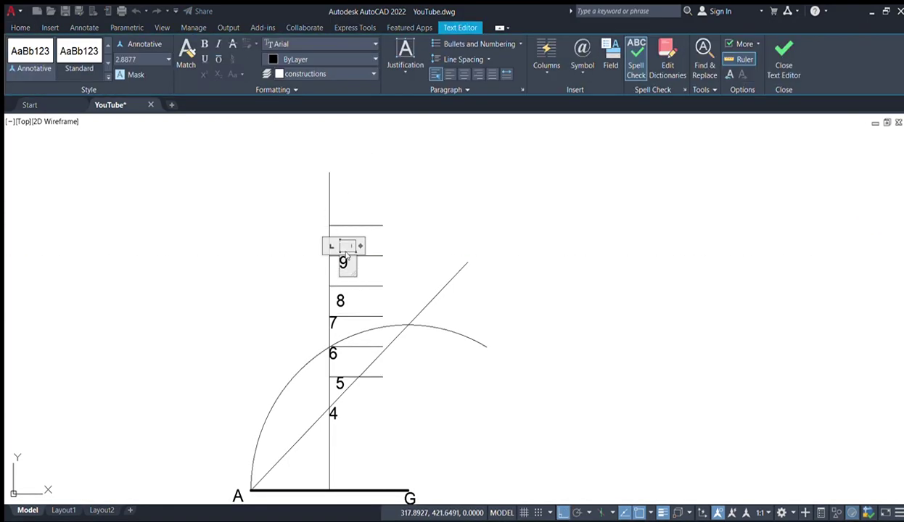
{"action": "left_click", "coordinate": [404, 266]}
{"action": "left_click", "coordinate": [298, 54]}
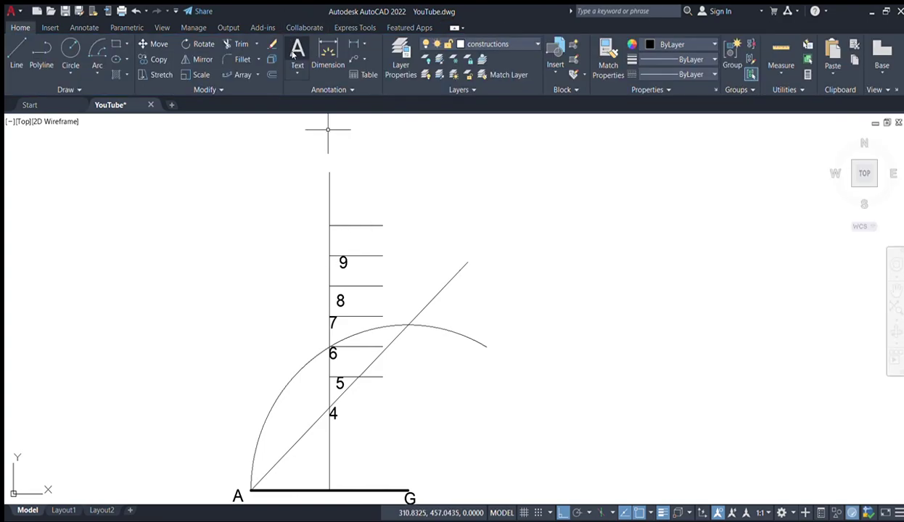
{"action": "left_click", "coordinate": [336, 226]}
{"action": "left_click", "coordinate": [355, 247]}
{"action": "type", "text": "10"}
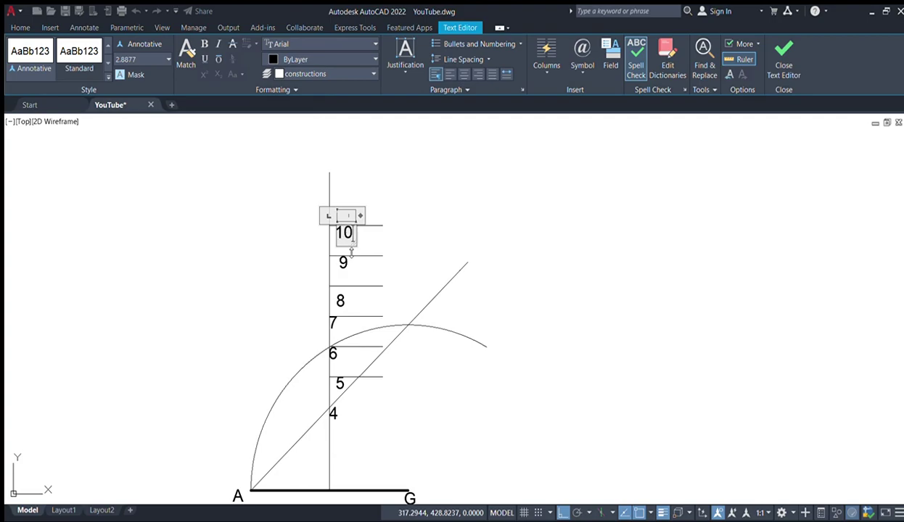
{"action": "left_click", "coordinate": [391, 253]}
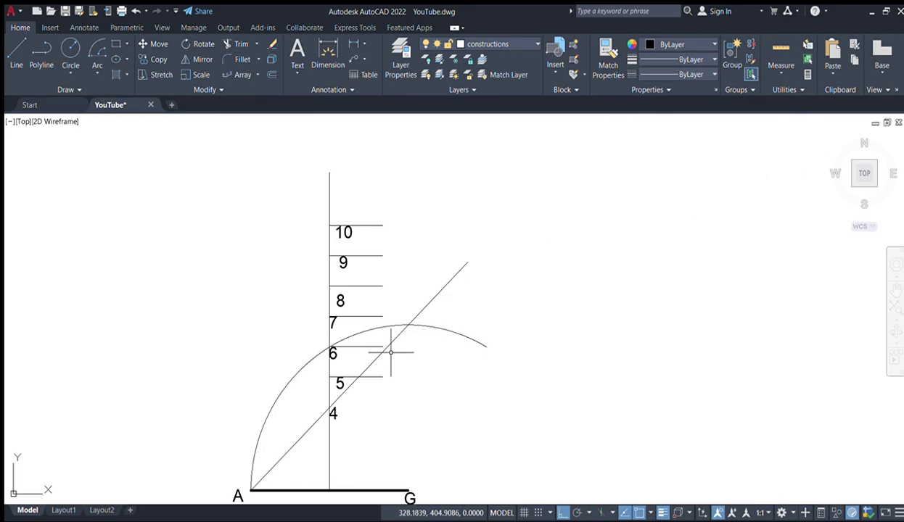
{"action": "scroll", "coordinate": [375, 363], "scroll_direction": "down", "scroll_amount": 2}
{"action": "scroll", "coordinate": [374, 401], "scroll_direction": "up", "scroll_amount": 2}
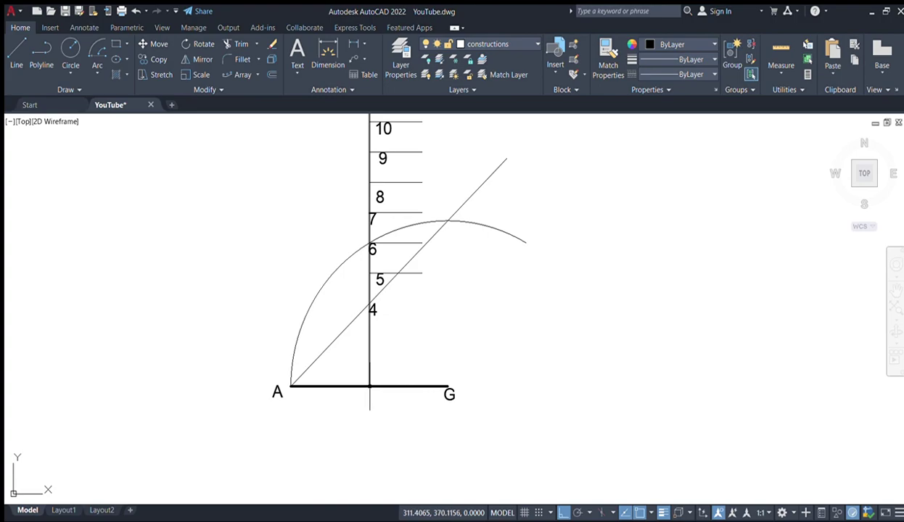
Rotate copies of AG 90° about A and G, then rotate the right side into the top edge.
{"action": "left_click", "coordinate": [203, 45]}
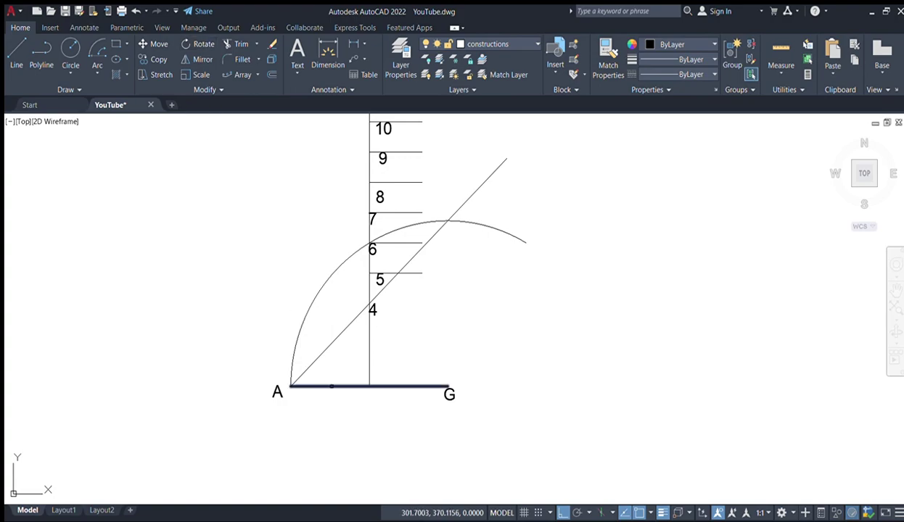
{"action": "left_click", "coordinate": [331, 386]}
{"action": "key", "text": "Return"}
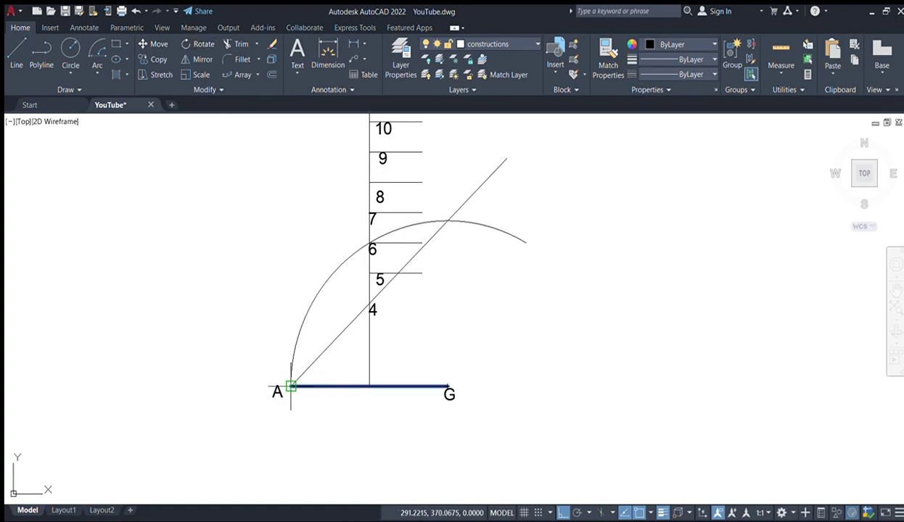
{"action": "left_click", "coordinate": [290, 386]}
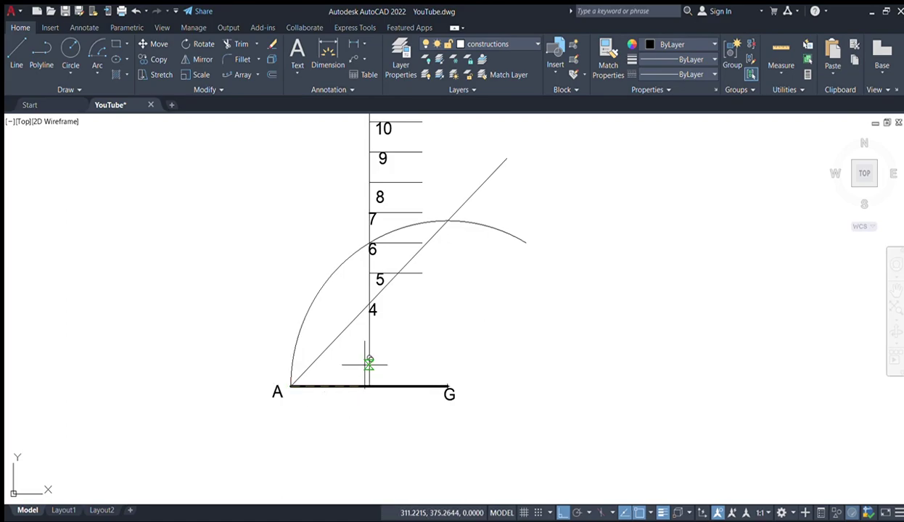
{"action": "left_click", "coordinate": [279, 296]}
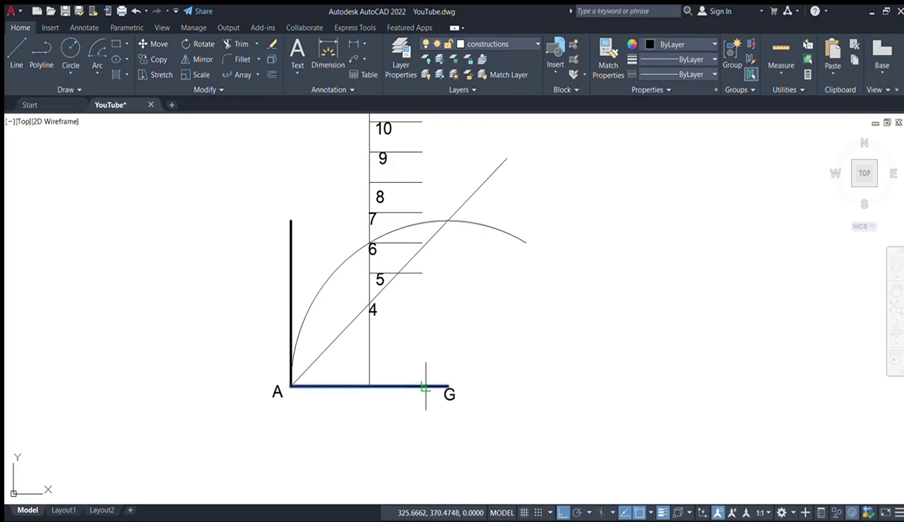
{"action": "left_click", "coordinate": [448, 387]}
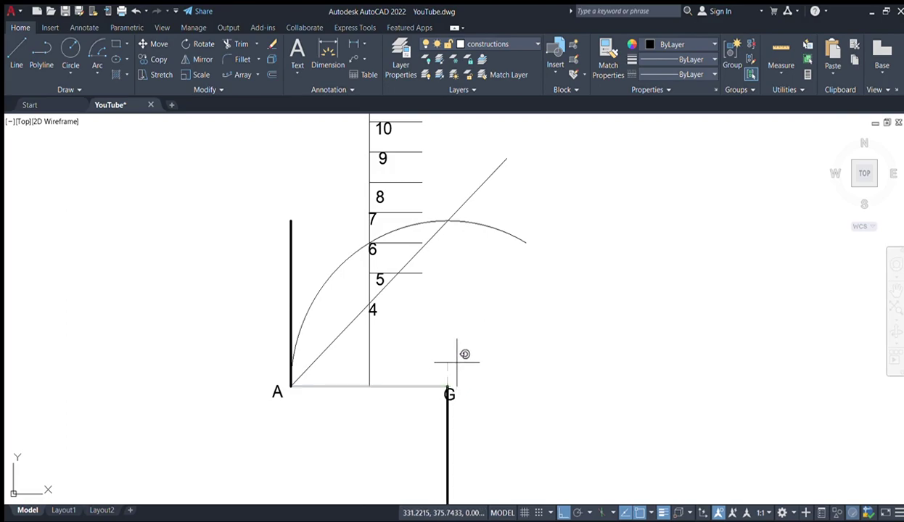
{"action": "left_click", "coordinate": [388, 438]}
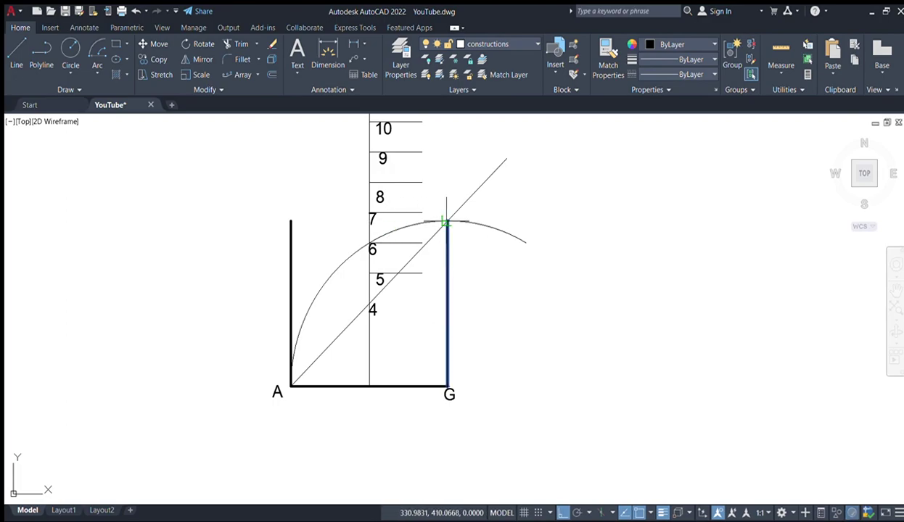
{"action": "left_click", "coordinate": [446, 221]}
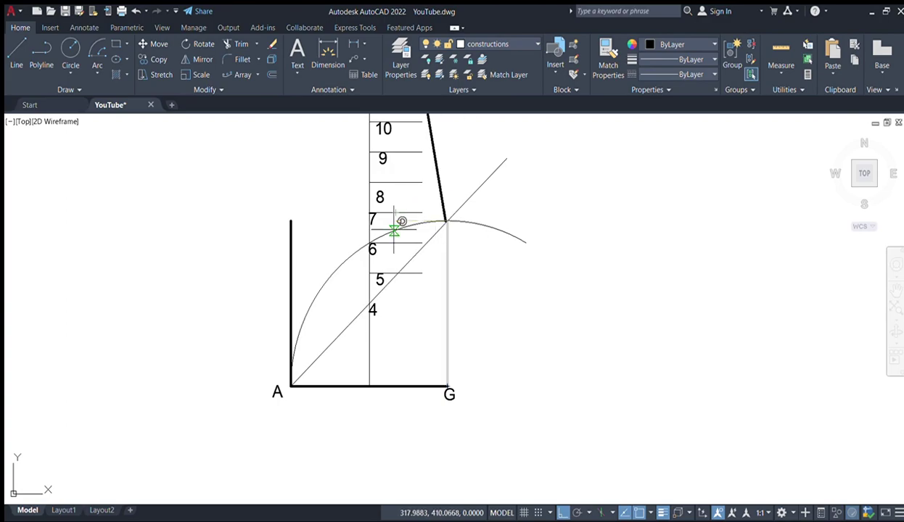
{"action": "left_click", "coordinate": [413, 272]}
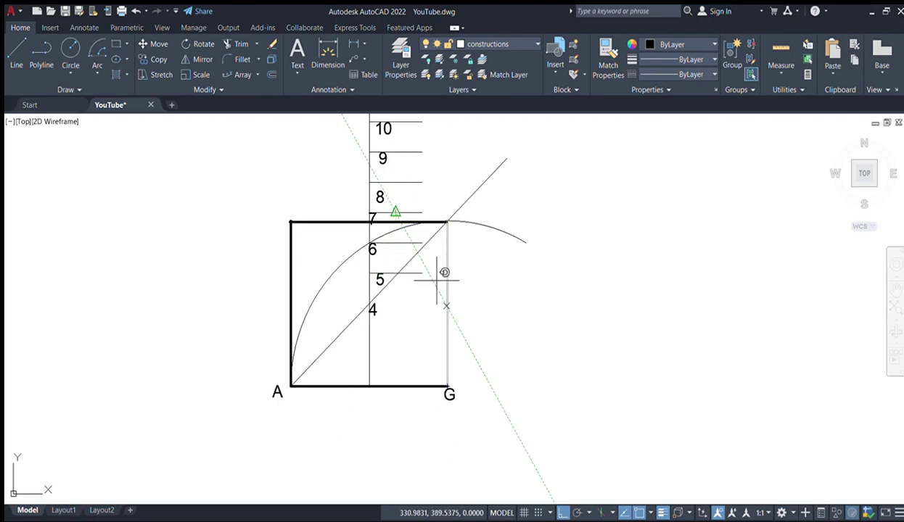
{"action": "key", "text": "Escape"}
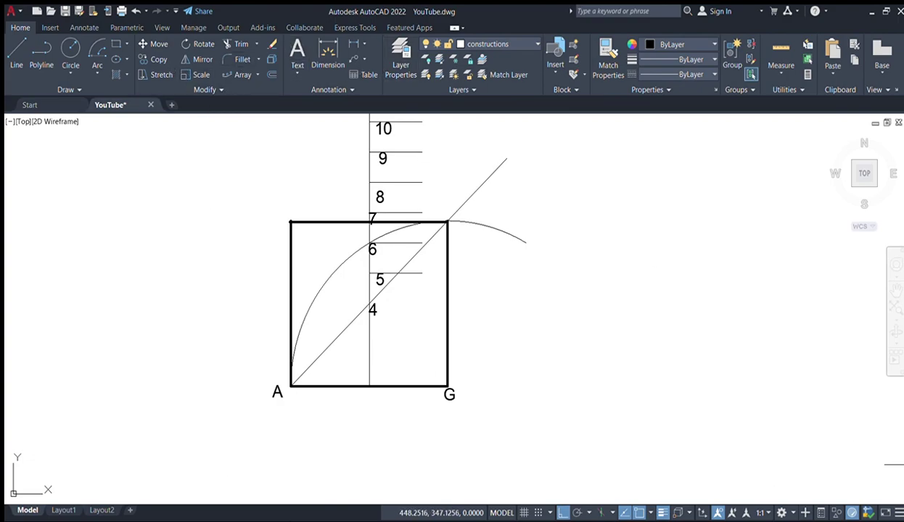
Draw a circle centred at point 5 with its radius reaching point A.
{"action": "left_click", "coordinate": [63, 48]}
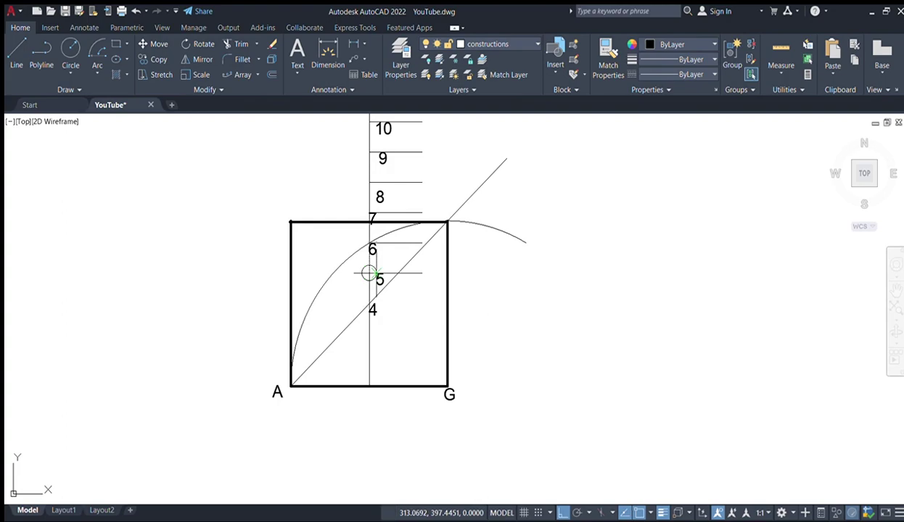
{"action": "left_click", "coordinate": [369, 273]}
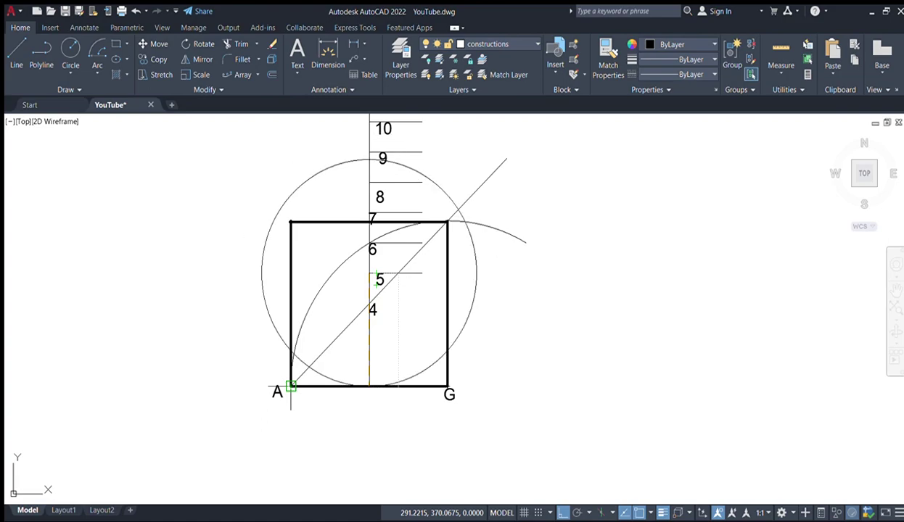
{"action": "left_click", "coordinate": [291, 386]}
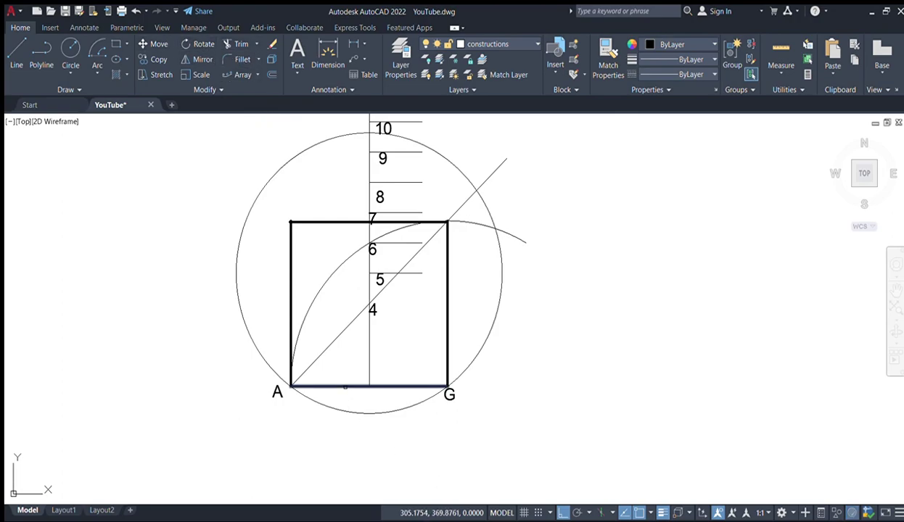
Rotate a copy of base AG about A so its end meets the circle.
{"action": "left_click", "coordinate": [345, 387]}
{"action": "key", "text": "Return"}
{"action": "left_click", "coordinate": [290, 386]}
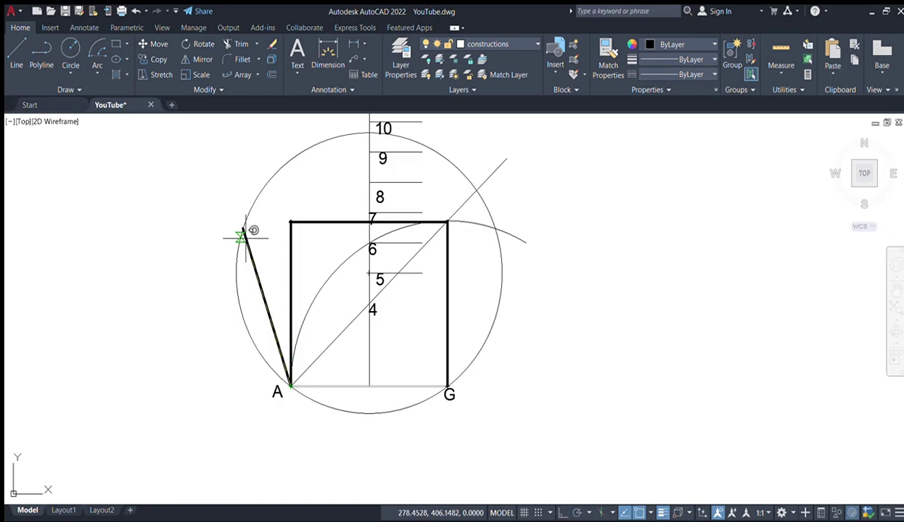
{"action": "left_click", "coordinate": [243, 233]}
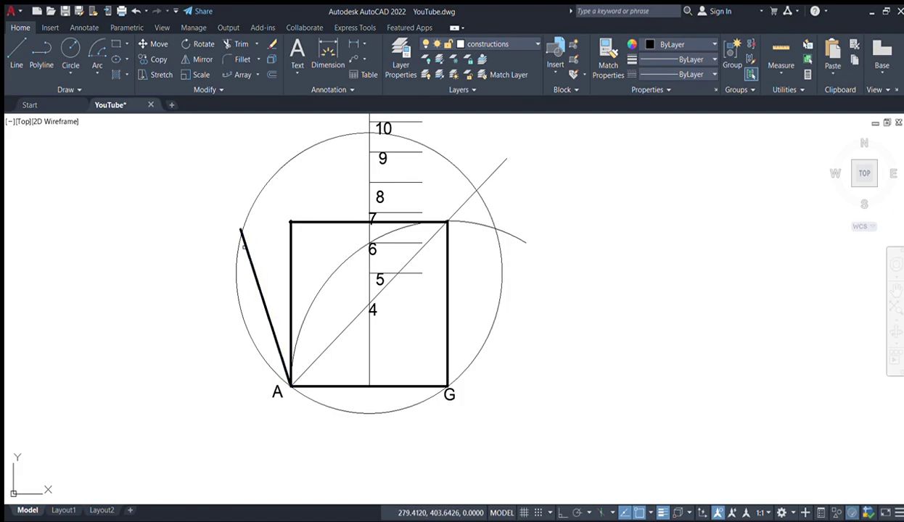
Rotate a copy of the new side about its upper end so it ends at point 10.
{"action": "left_click", "coordinate": [241, 232]}
{"action": "key", "text": "space"}
{"action": "key", "text": "space"}
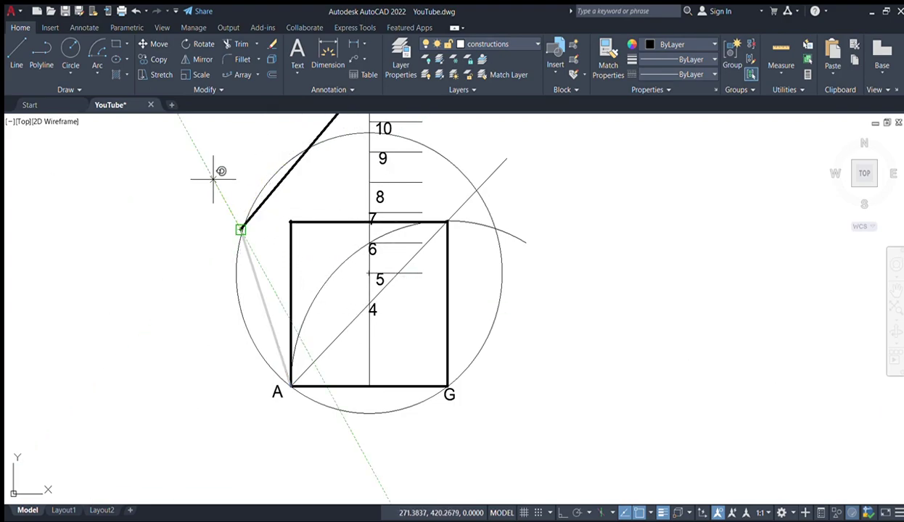
{"action": "middle_click_drag", "start_coordinate": [221, 166], "coordinate": [161, 276]}
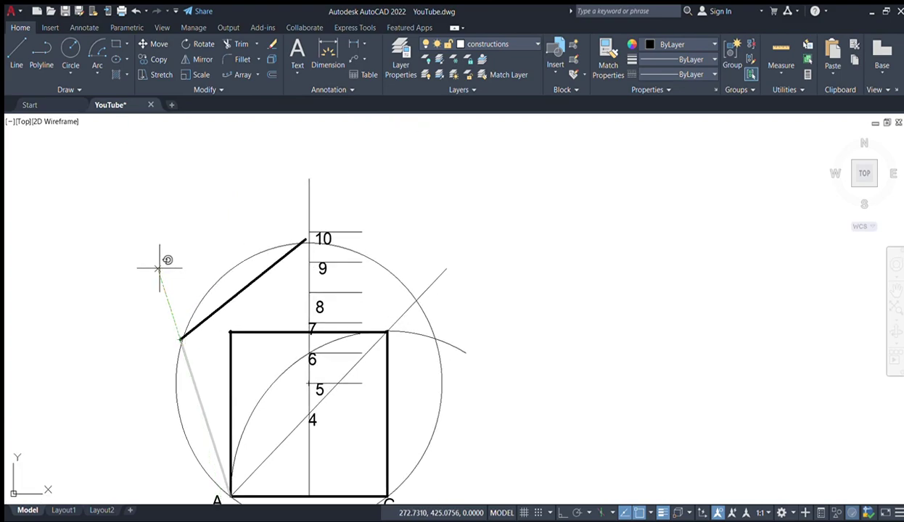
{"action": "left_click", "coordinate": [158, 269]}
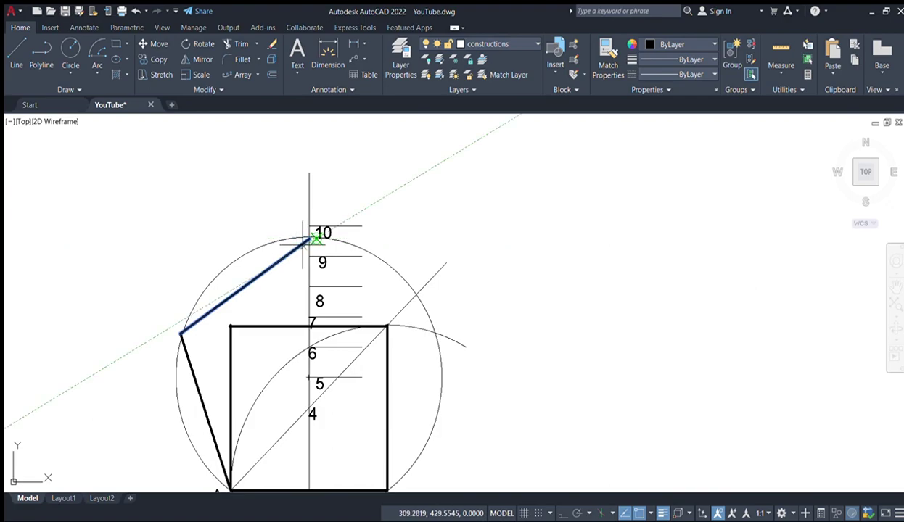
Rotate a copy of the side about point 10 to meet the circle on the right.
{"action": "scroll", "coordinate": [308, 238], "scroll_direction": "up", "scroll_amount": 2}
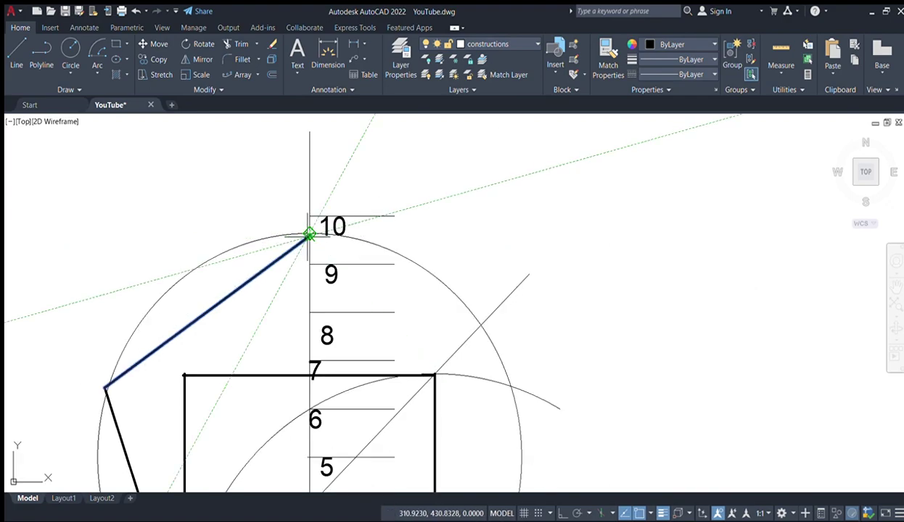
{"action": "left_click", "coordinate": [307, 234]}
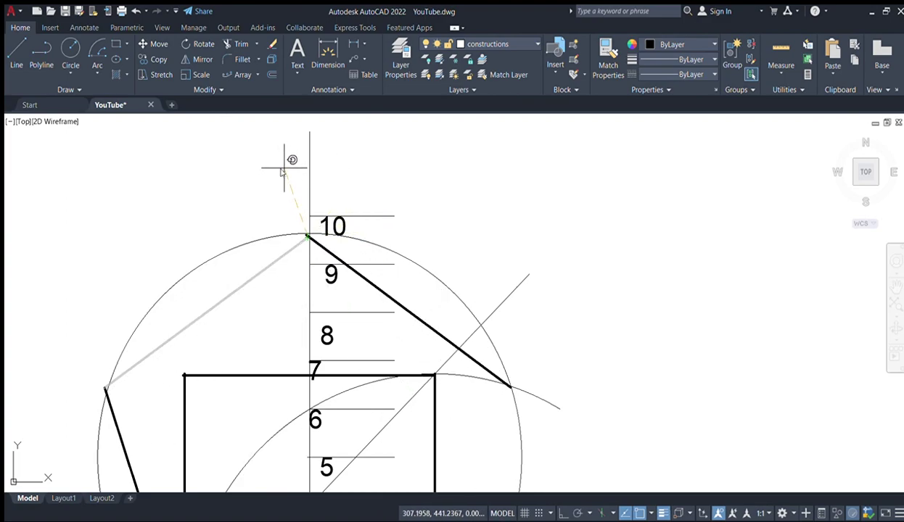
{"action": "left_click", "coordinate": [288, 162]}
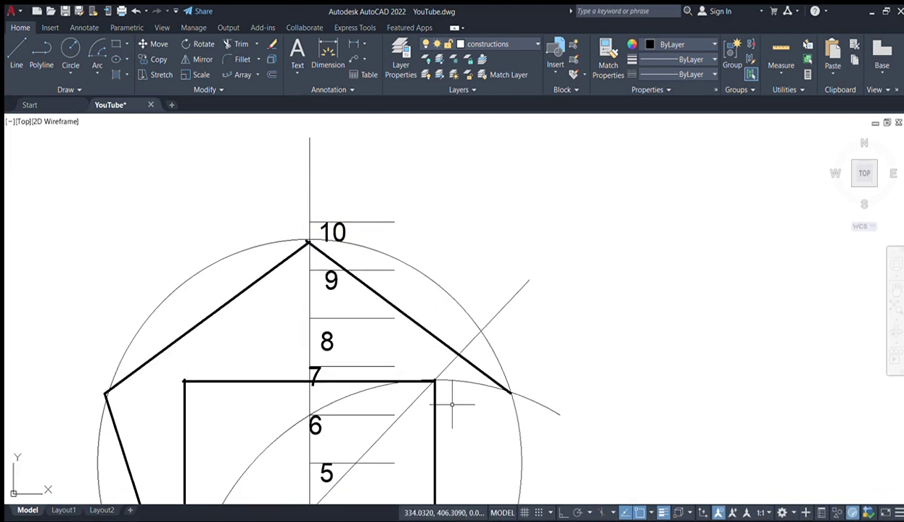
{"action": "middle_click_drag", "start_coordinate": [455, 403], "coordinate": [454, 252]}
{"action": "scroll", "coordinate": [454, 254], "scroll_direction": "down", "scroll_amount": 2}
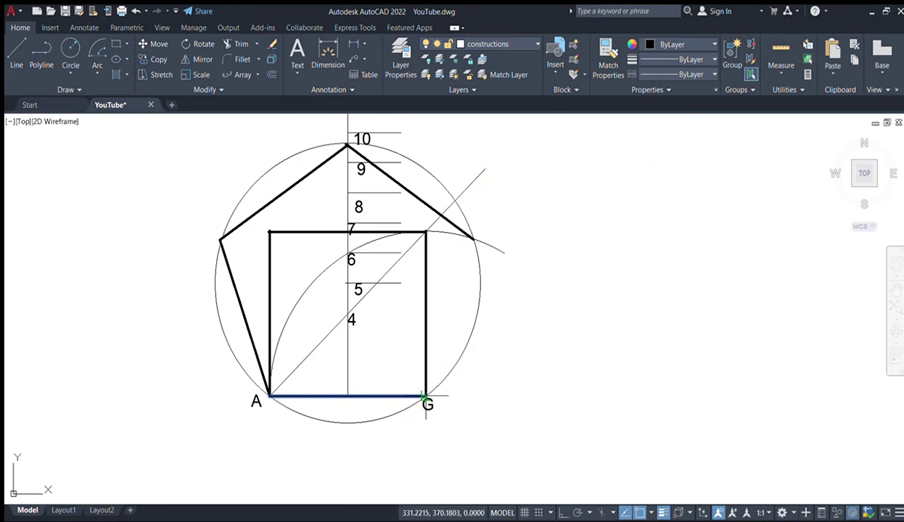
{"action": "scroll", "coordinate": [425, 397], "scroll_direction": "up", "scroll_amount": 2}
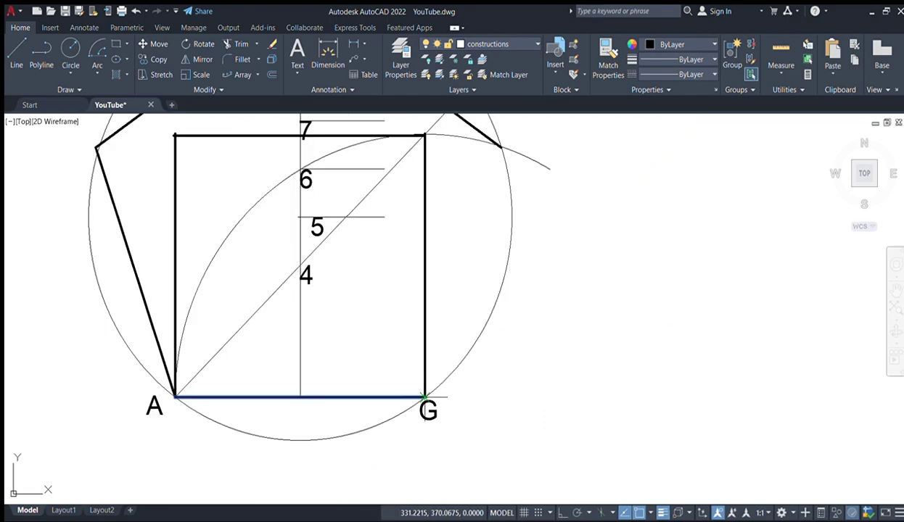
Rotate a copy of AG about G to close the pentagon.
{"action": "left_click", "coordinate": [424, 397]}
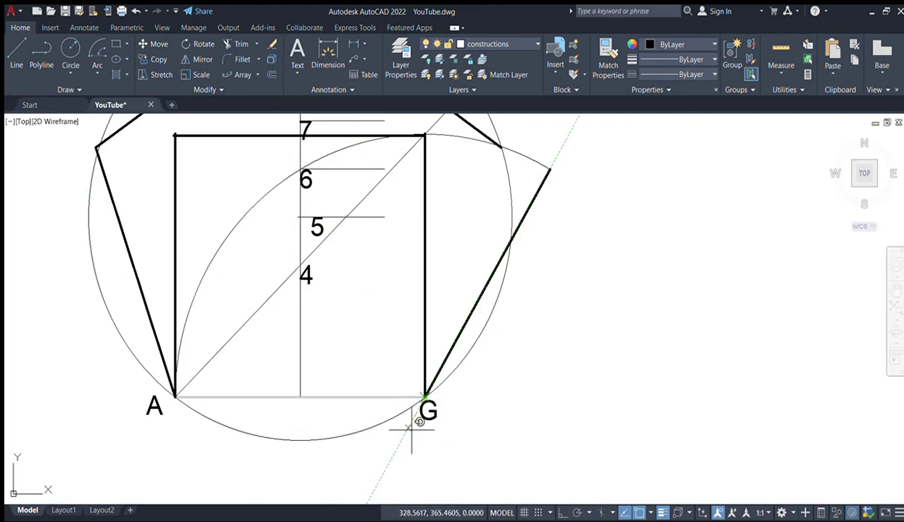
{"action": "type", "text": "c"}
{"action": "key", "text": "Return"}
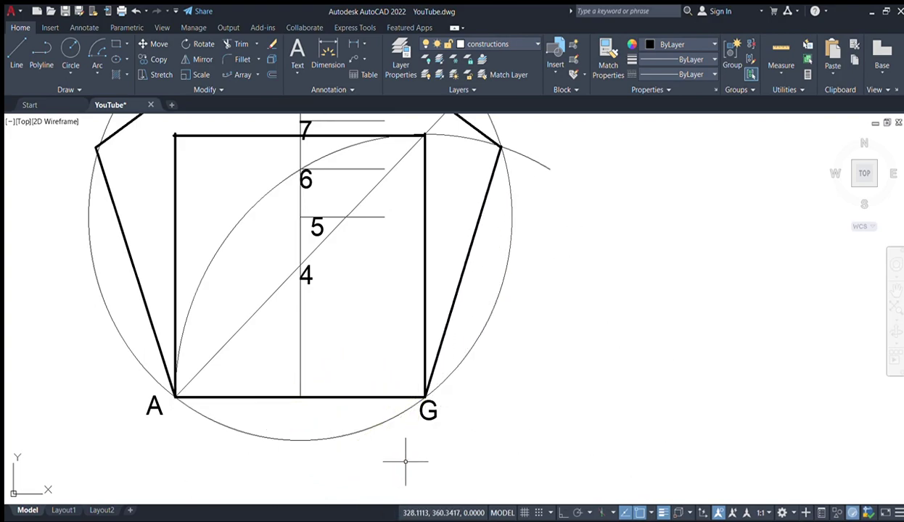
{"action": "scroll", "coordinate": [484, 398], "scroll_direction": "down", "scroll_amount": 2}
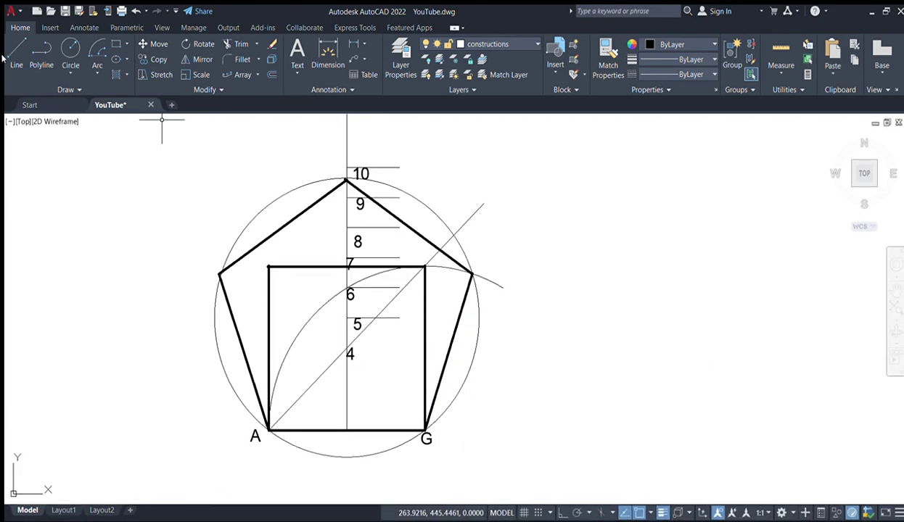
{"action": "left_click", "coordinate": [66, 50]}
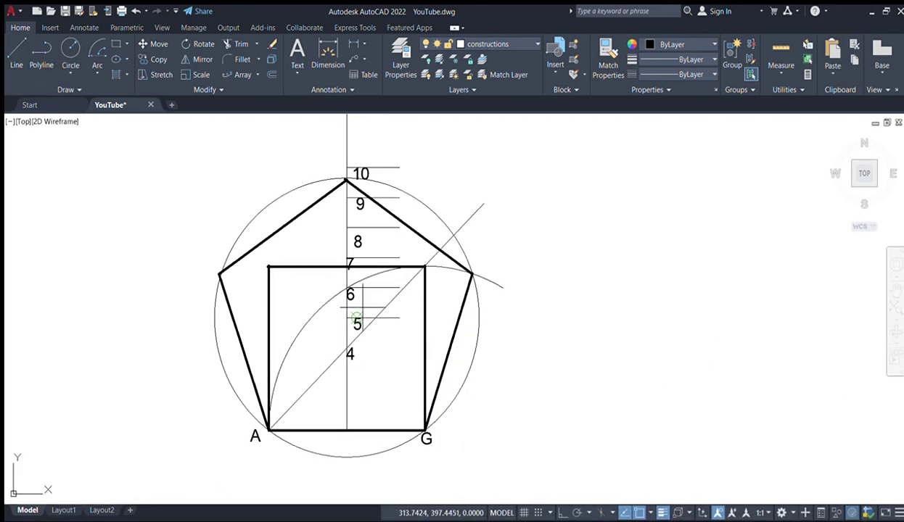
{"action": "left_click", "coordinate": [348, 289]}
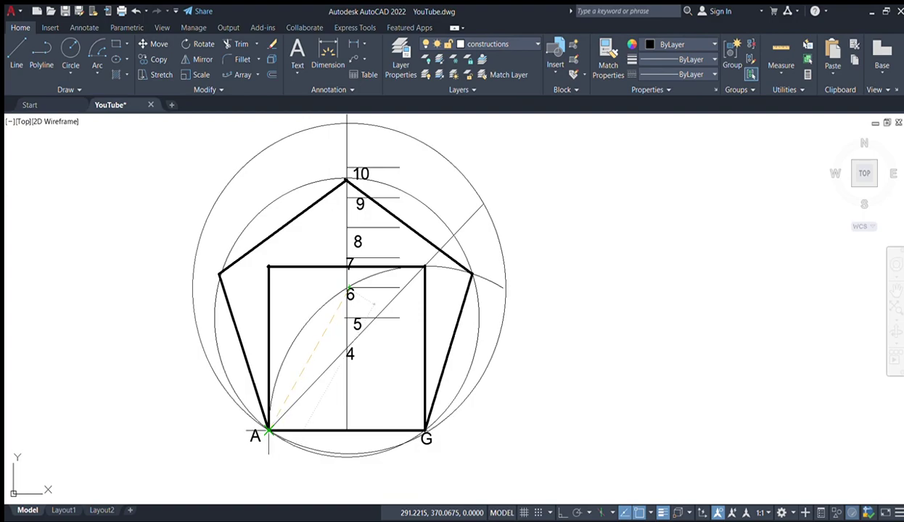
{"action": "left_click", "coordinate": [269, 431]}
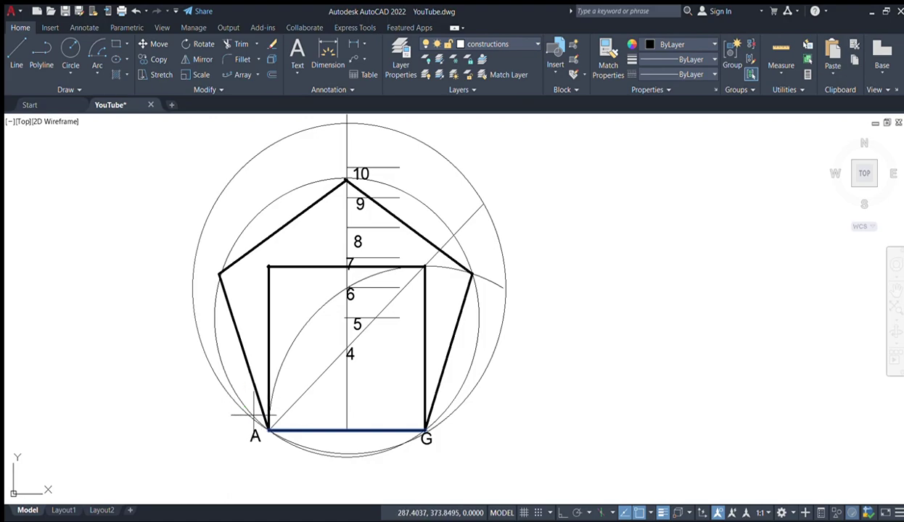
{"action": "left_click", "coordinate": [266, 430]}
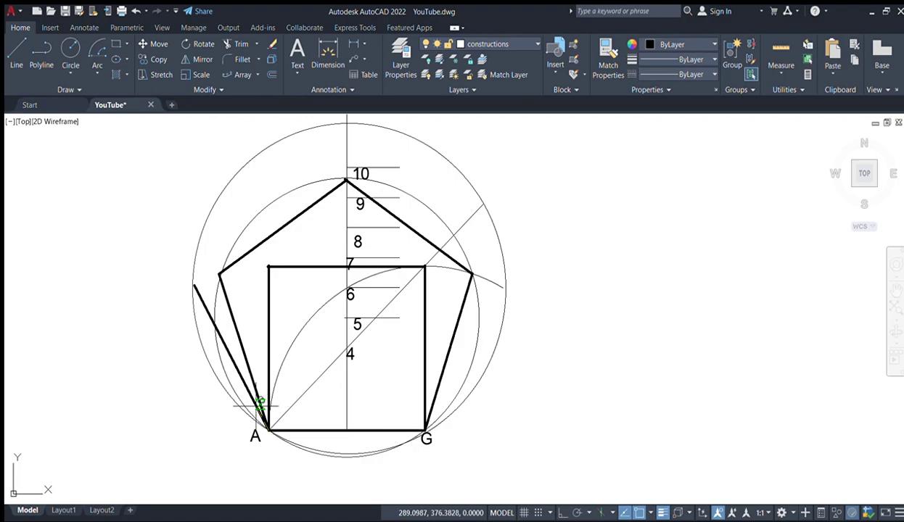
{"action": "key", "text": "Escape"}
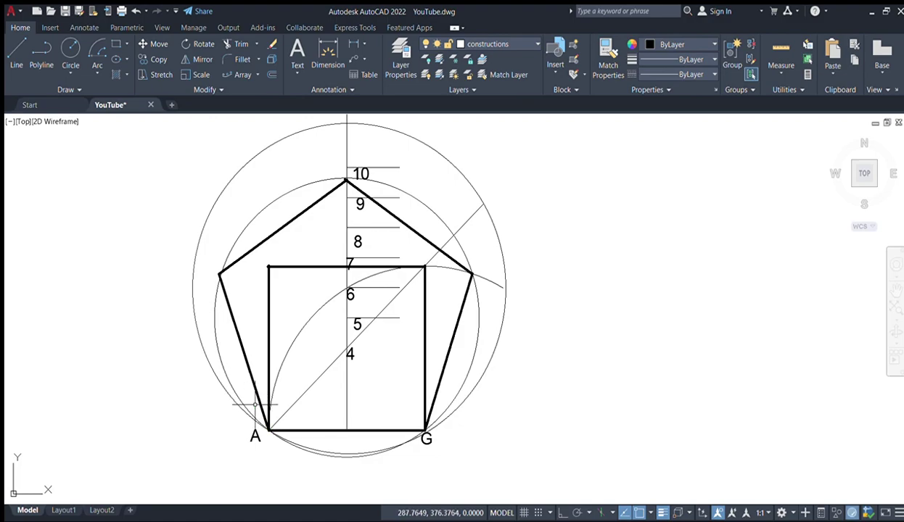
{"action": "key", "text": "space"}
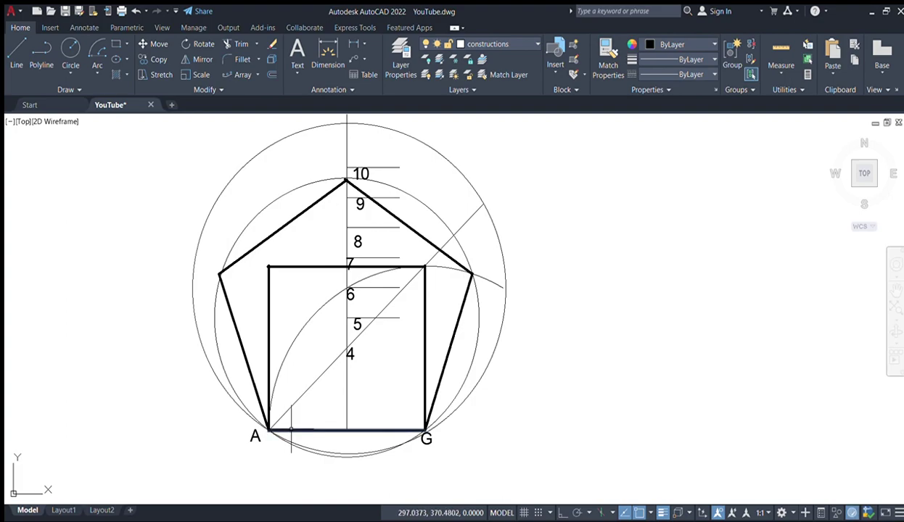
{"action": "left_click", "coordinate": [291, 430]}
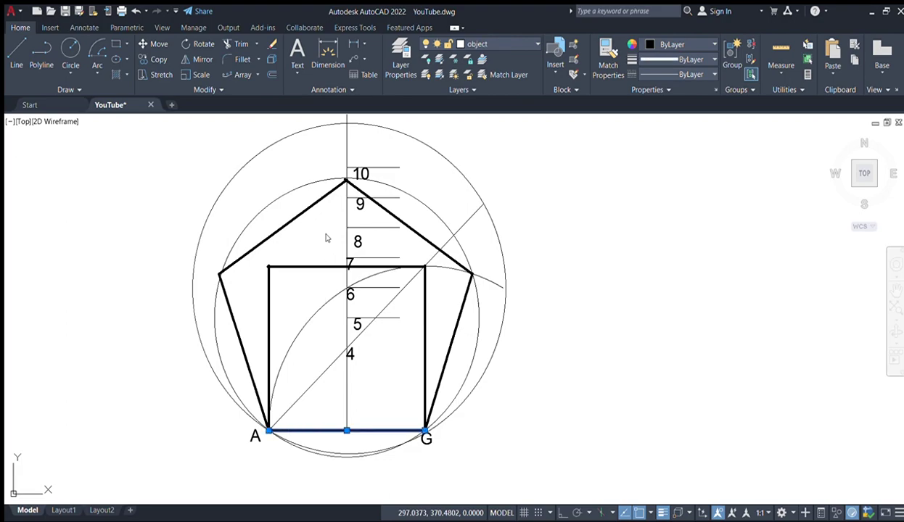
{"action": "key", "text": "Escape"}
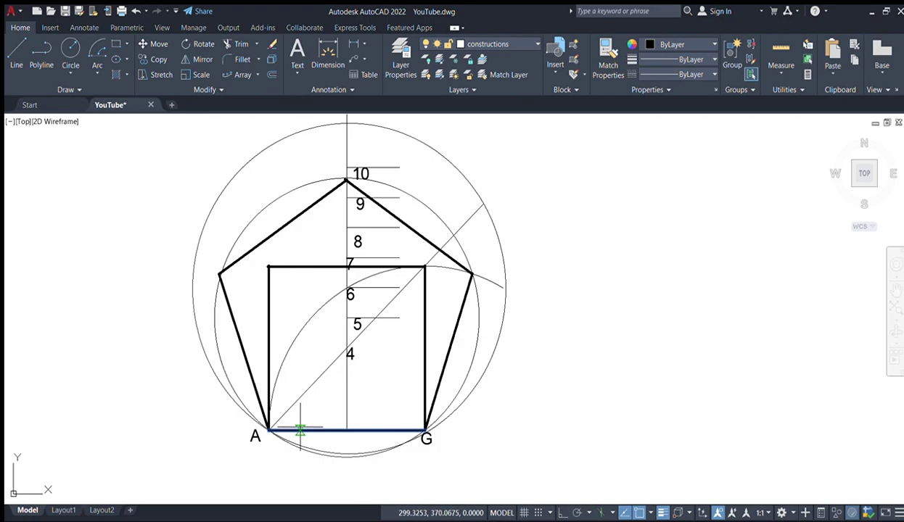
{"action": "left_click", "coordinate": [269, 431]}
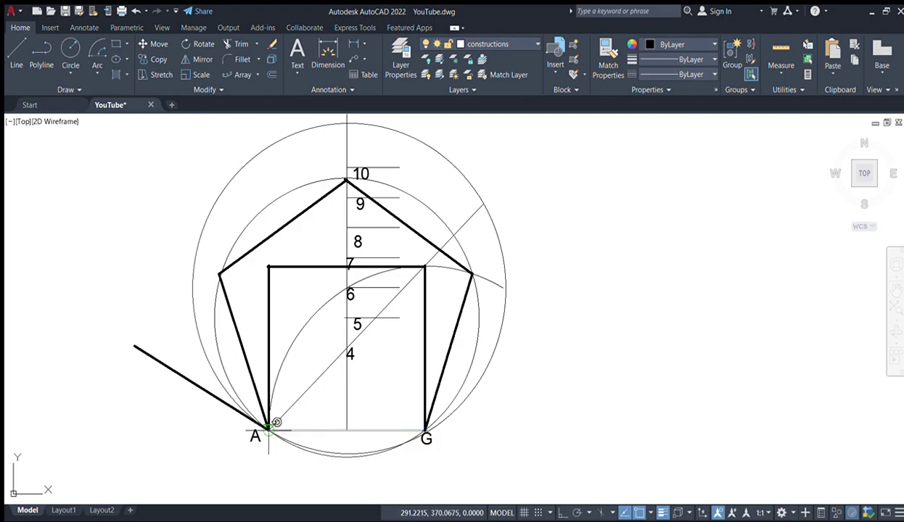
{"action": "left_click", "coordinate": [255, 392]}
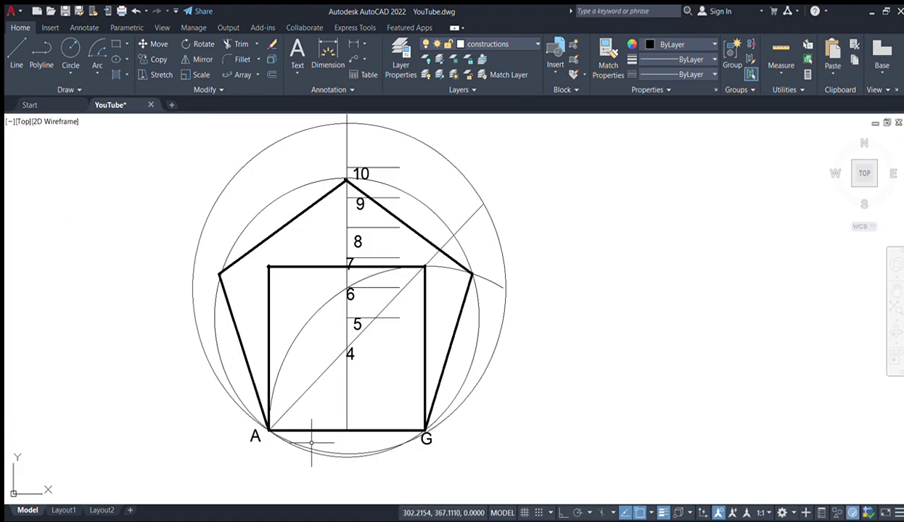
{"action": "left_click", "coordinate": [197, 45]}
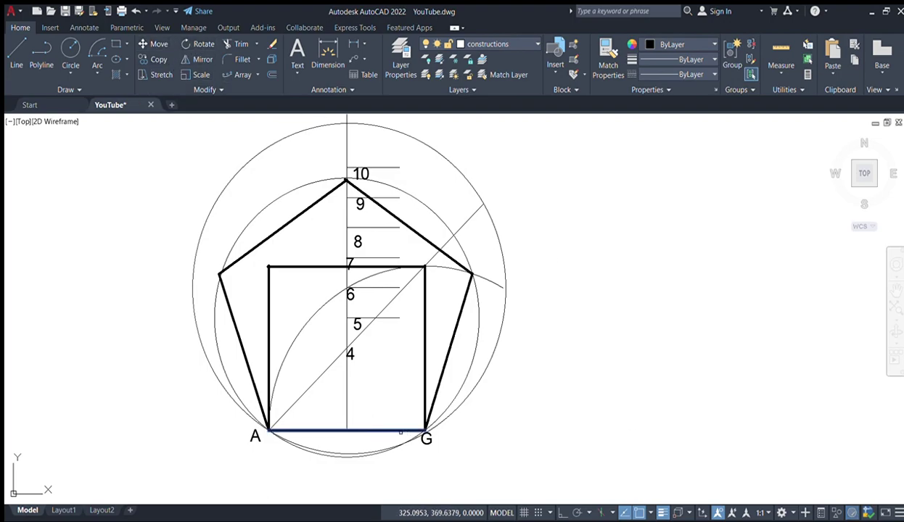
Rotate a copy of base AG about G so it reaches the outer circle.
{"action": "left_click", "coordinate": [400, 432]}
{"action": "key", "text": "Return"}
{"action": "left_click", "coordinate": [425, 432]}
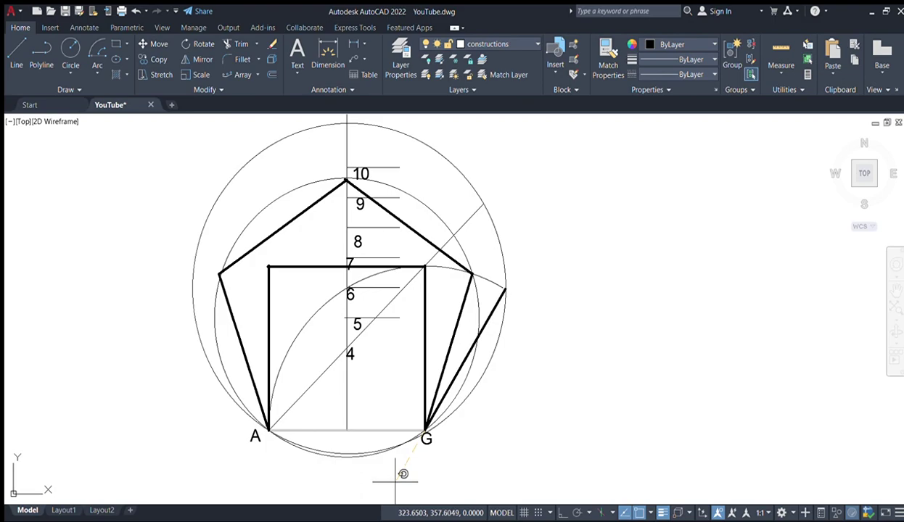
{"action": "left_click", "coordinate": [395, 481]}
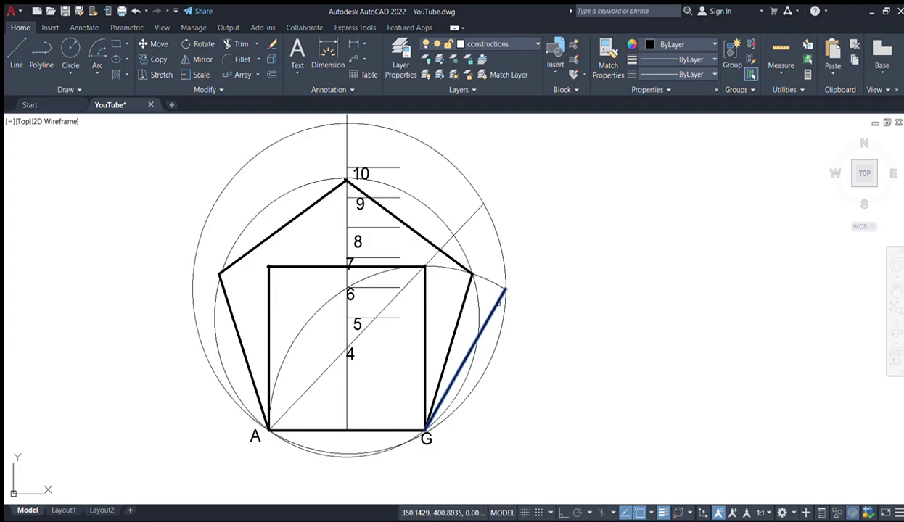
Add the upper-right edge from the new vertex and stretch its top end onto the outer circle.
{"action": "left_click", "coordinate": [504, 289]}
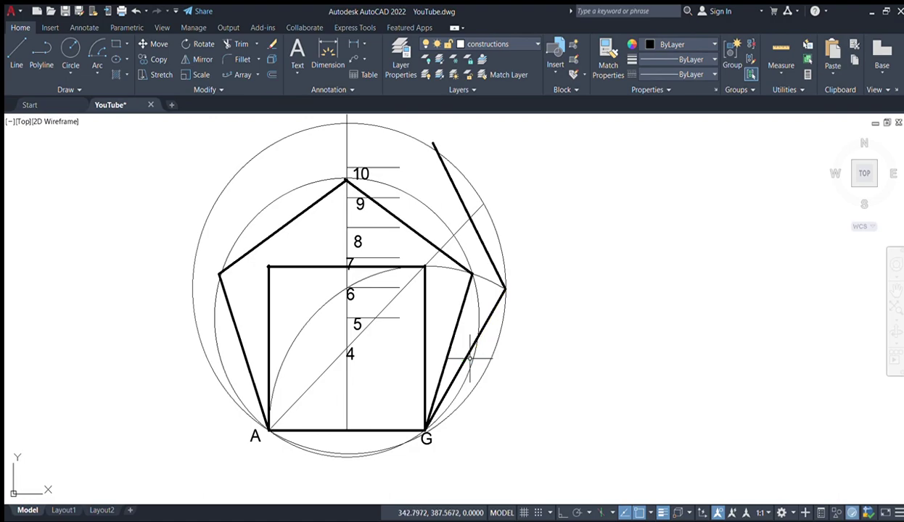
{"action": "left_click", "coordinate": [443, 161]}
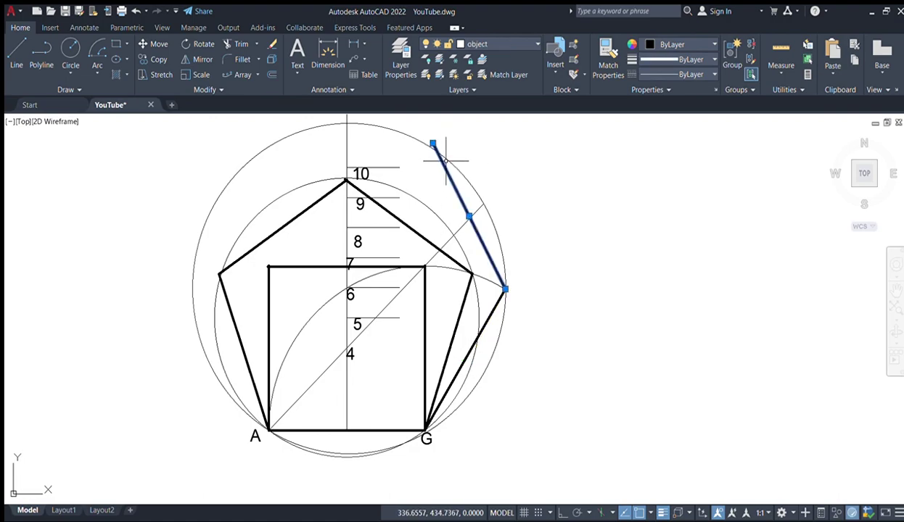
{"action": "left_click", "coordinate": [432, 145]}
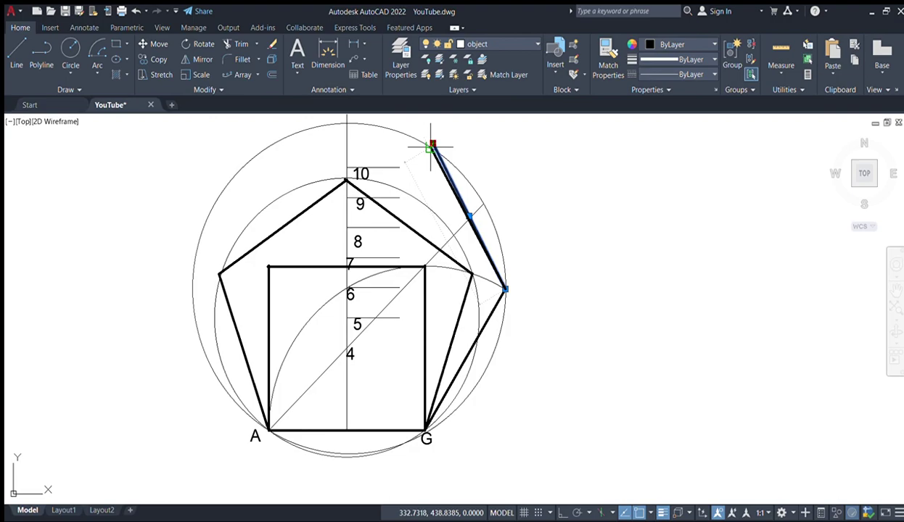
{"action": "left_click", "coordinate": [429, 148]}
{"action": "key", "text": "Escape"}
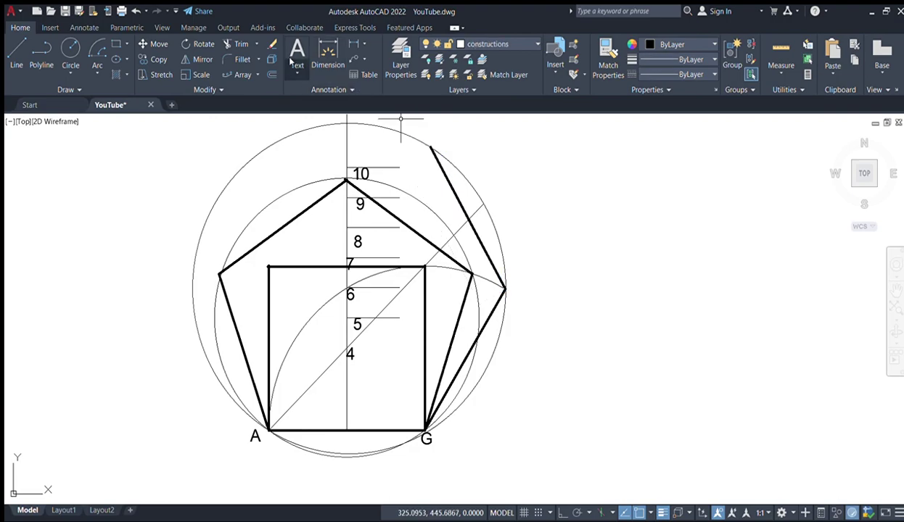
Rotate a copy of the upper-right edge about its top end to form the top edge.
{"action": "left_click", "coordinate": [188, 45]}
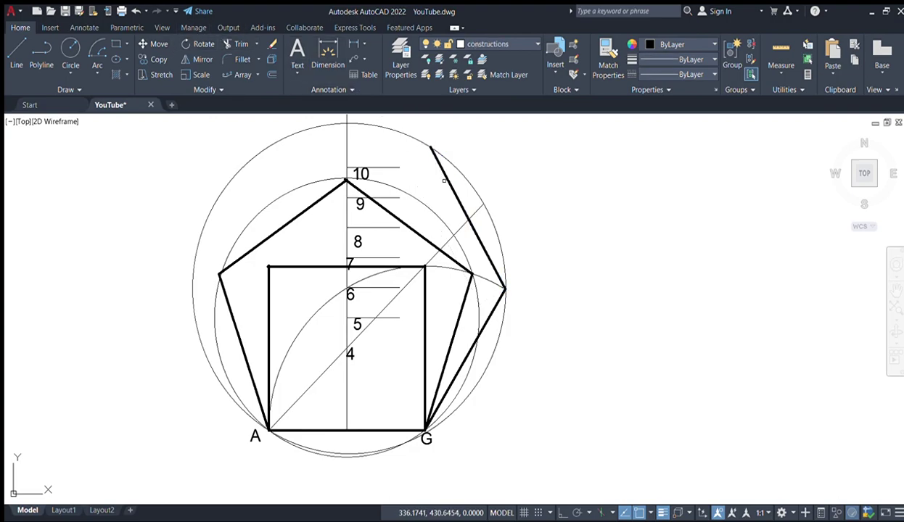
{"action": "left_click", "coordinate": [446, 178]}
{"action": "key", "text": "Return"}
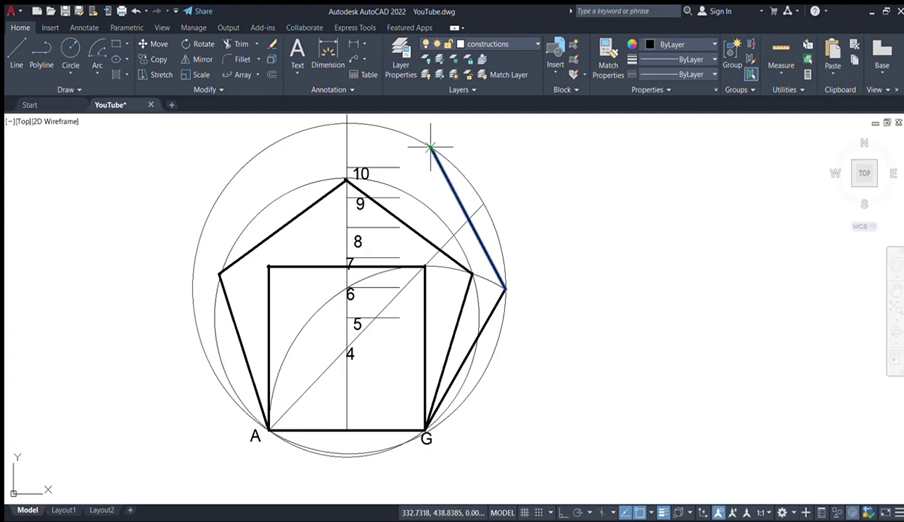
{"action": "left_click", "coordinate": [430, 148]}
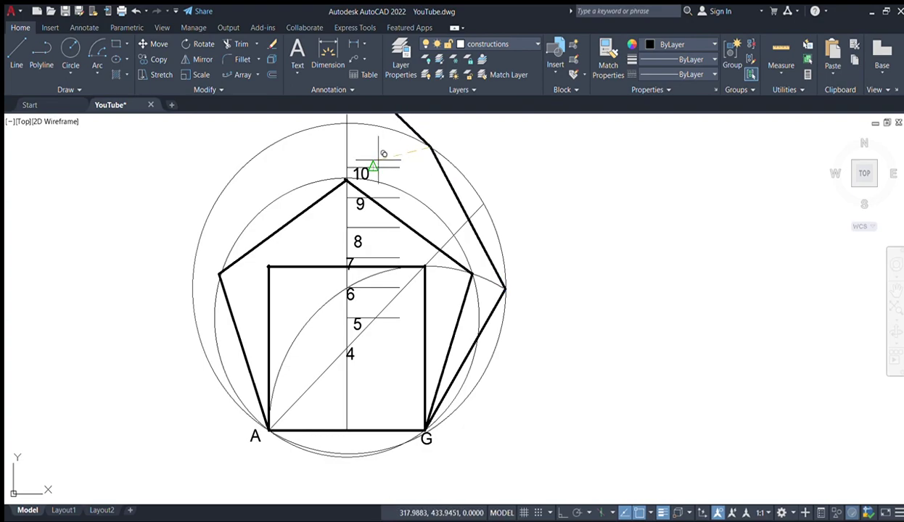
{"action": "left_click", "coordinate": [385, 227]}
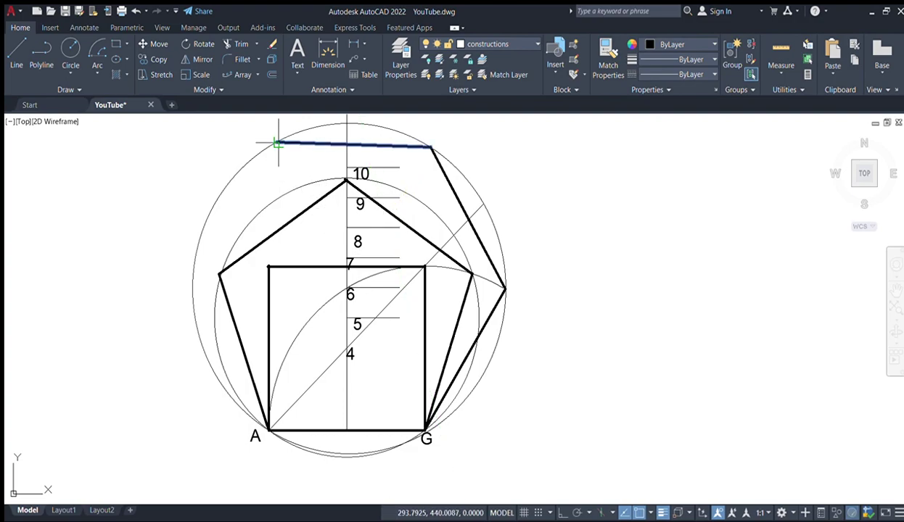
Rotate copies about the top edge's left end to form the upper-left and lower-left edges.
{"action": "left_click", "coordinate": [276, 142]}
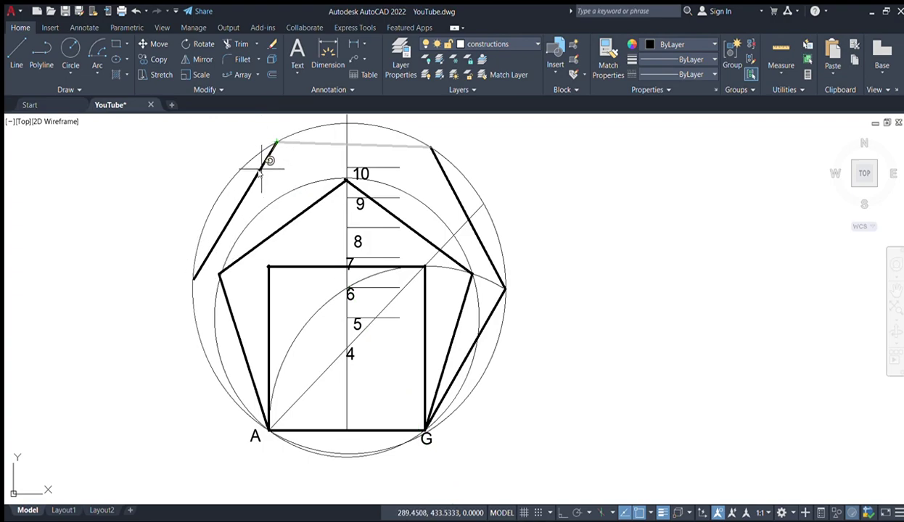
{"action": "left_click", "coordinate": [262, 169]}
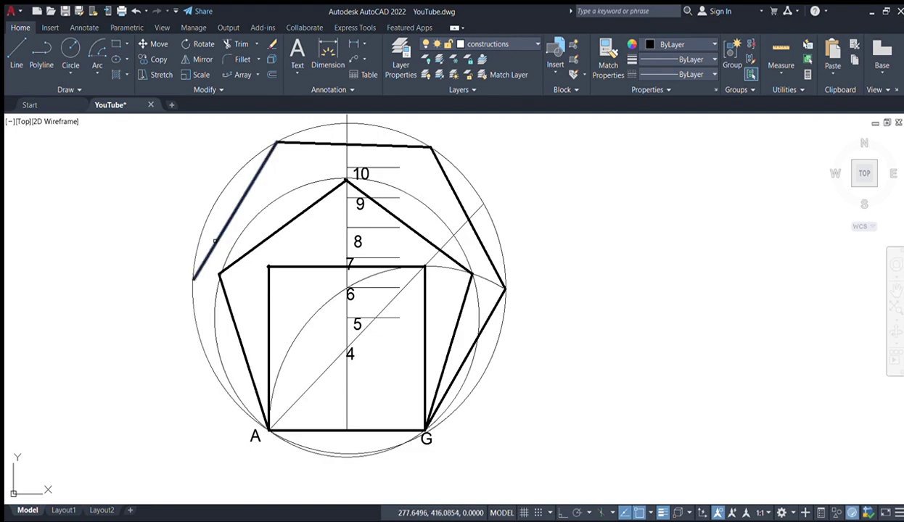
{"action": "left_click", "coordinate": [194, 278]}
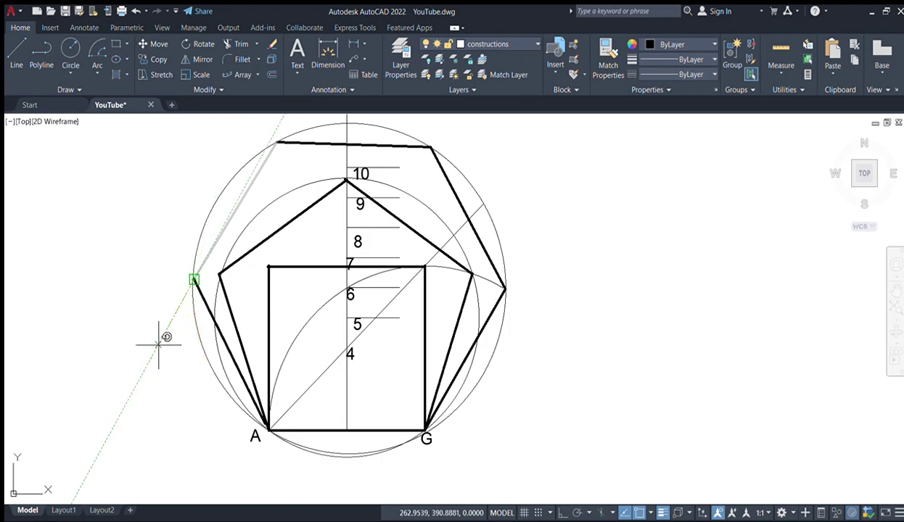
{"action": "key", "text": "Escape"}
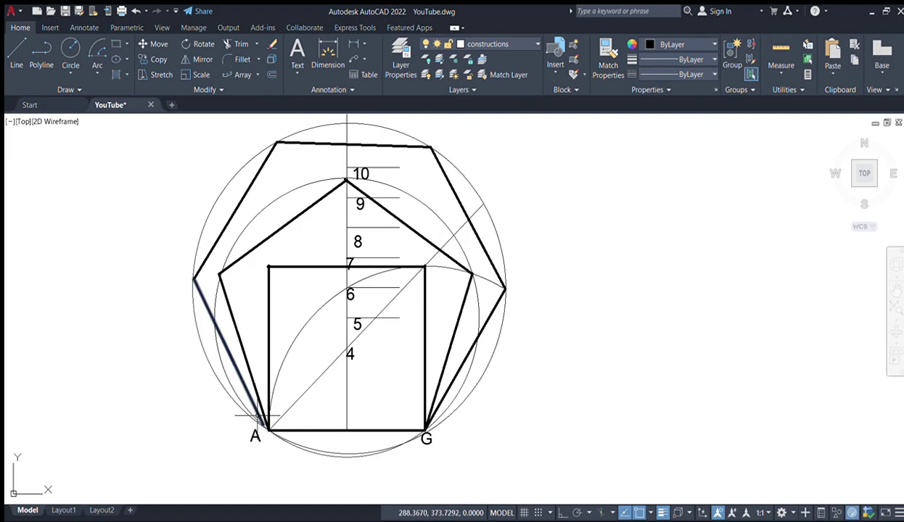
{"action": "scroll", "coordinate": [257, 416], "scroll_direction": "up", "scroll_amount": 2}
Stretch the lower-left edge's end onto A, closing the hexagon.
{"action": "left_click", "coordinate": [266, 430]}
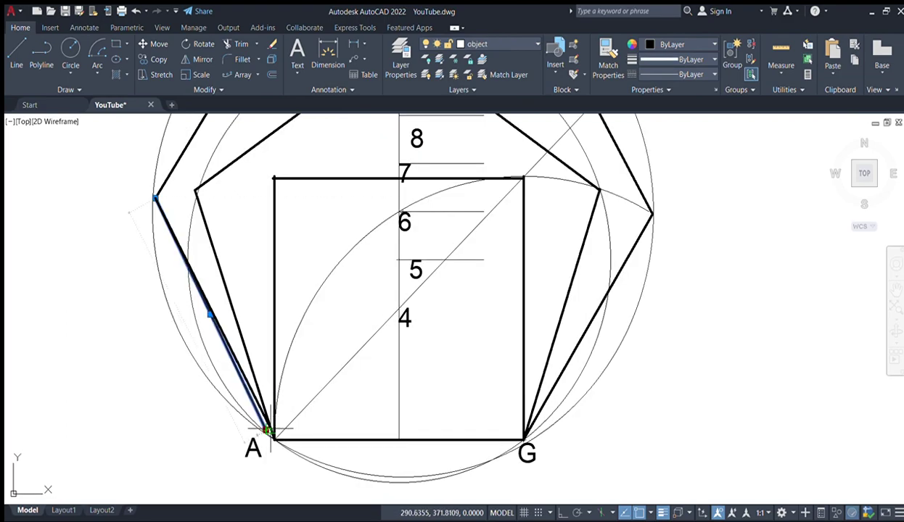
{"action": "left_click", "coordinate": [274, 439]}
{"action": "scroll", "coordinate": [294, 426], "scroll_direction": "down", "scroll_amount": 2}
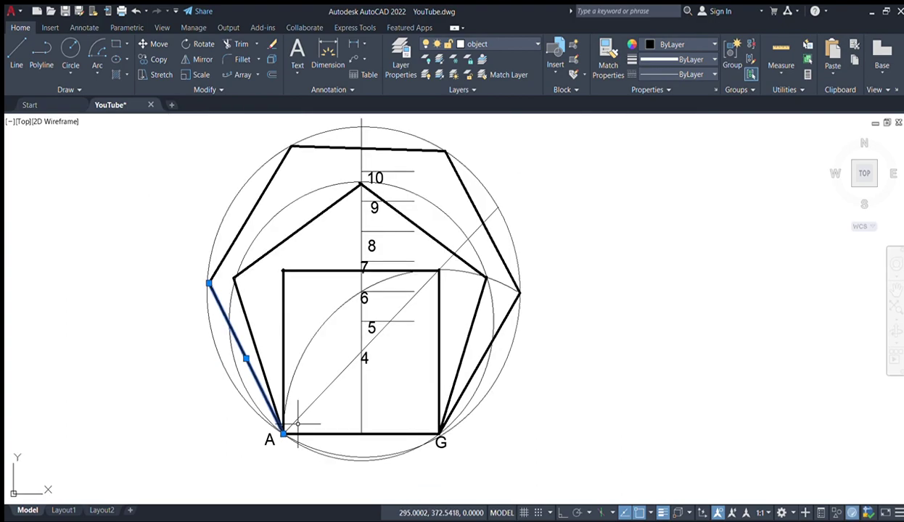
{"action": "key", "text": "Escape"}
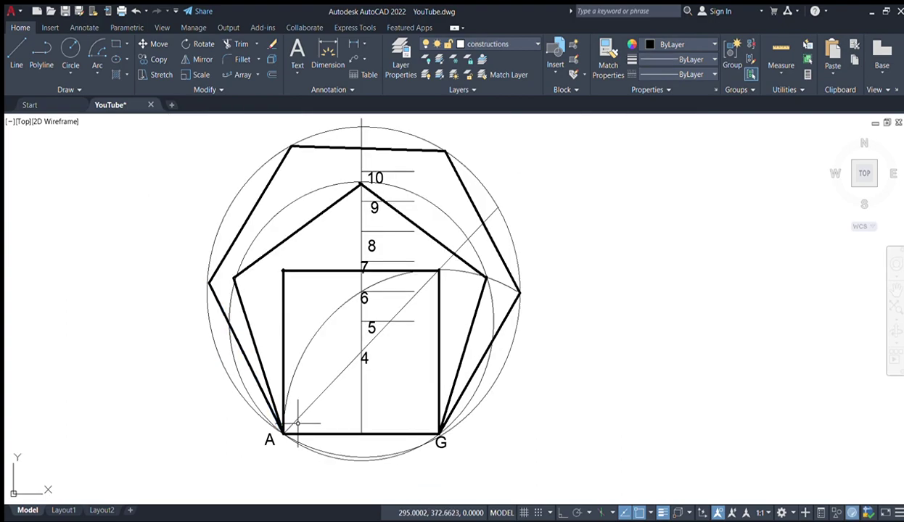
{"action": "scroll", "coordinate": [418, 314], "scroll_direction": "down", "scroll_amount": 2}
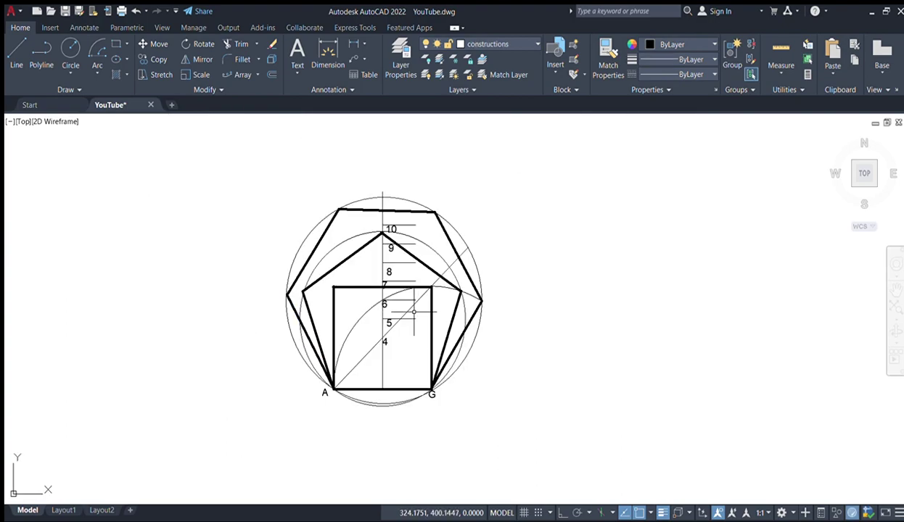
{"action": "scroll", "coordinate": [414, 311], "scroll_direction": "up", "scroll_amount": 2}
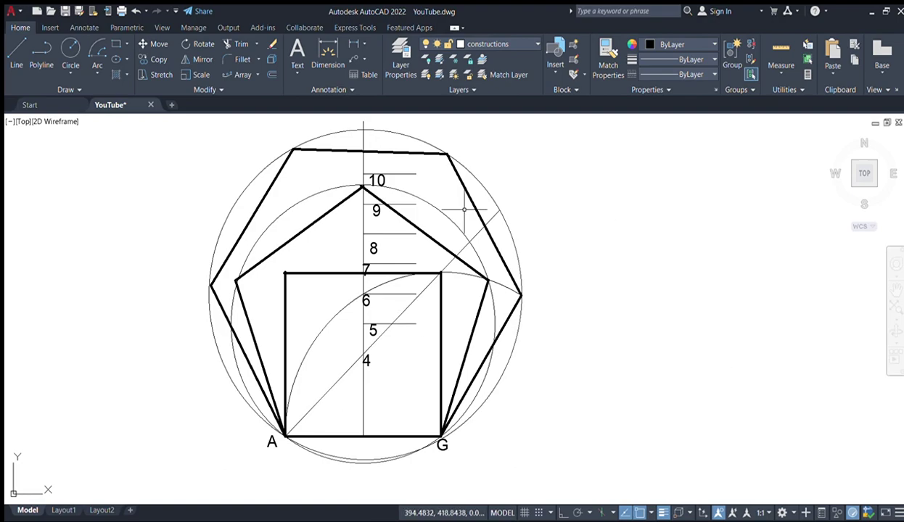
Draw a circle centred on point 7 passing through A, then recentre the view.
{"action": "left_click", "coordinate": [64, 45]}
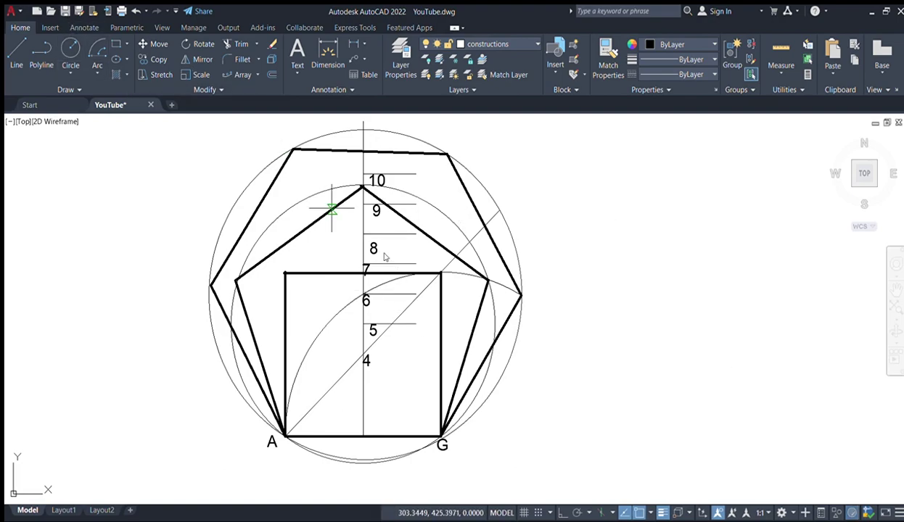
{"action": "scroll", "coordinate": [362, 265], "scroll_direction": "up", "scroll_amount": 2}
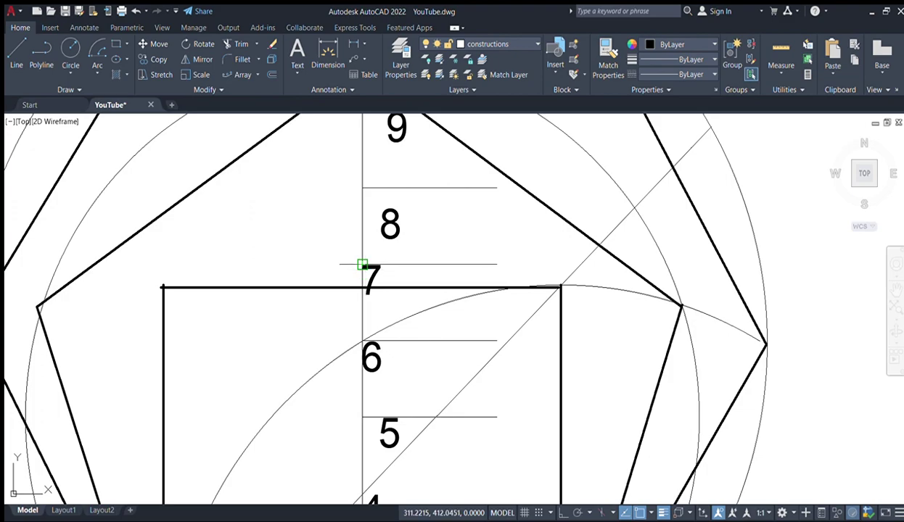
{"action": "scroll", "coordinate": [362, 266], "scroll_direction": "down", "scroll_amount": 2}
{"action": "left_click", "coordinate": [379, 158]}
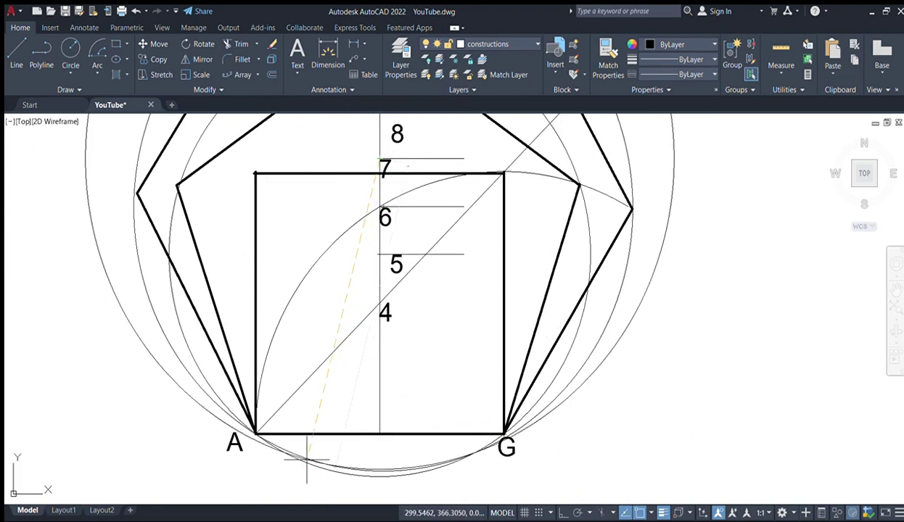
{"action": "left_click", "coordinate": [256, 433]}
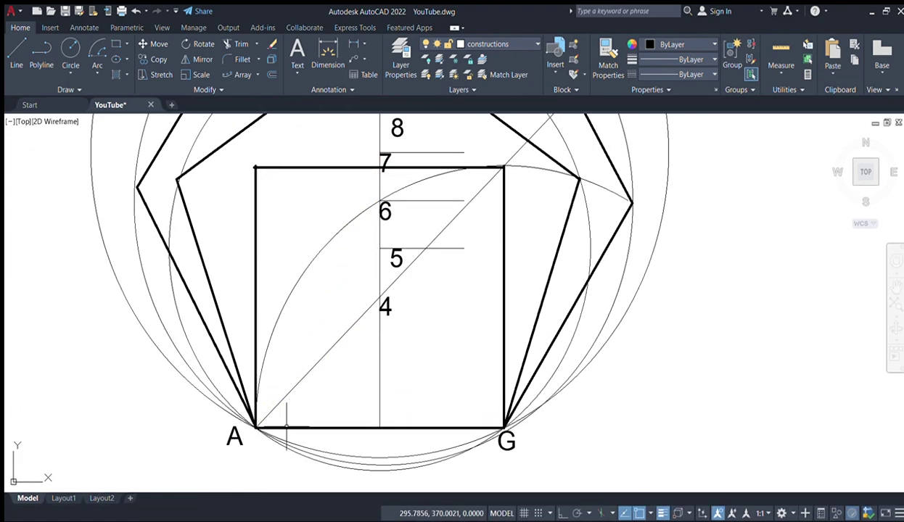
{"action": "scroll", "coordinate": [363, 326], "scroll_direction": "down", "scroll_amount": 3}
{"action": "scroll", "coordinate": [390, 253], "scroll_direction": "down", "scroll_amount": 2}
{"action": "middle_click_drag", "start_coordinate": [389, 253], "coordinate": [315, 314]}
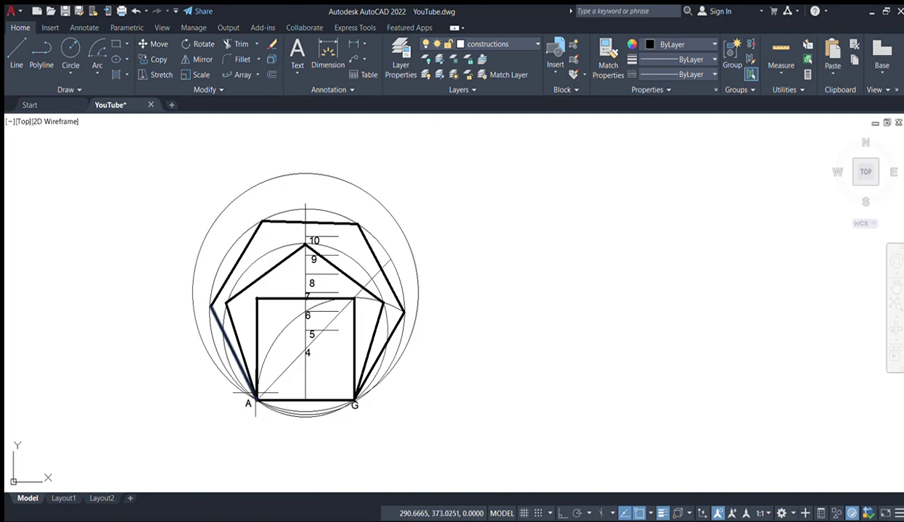
{"action": "scroll", "coordinate": [323, 308], "scroll_direction": "up", "scroll_amount": 2}
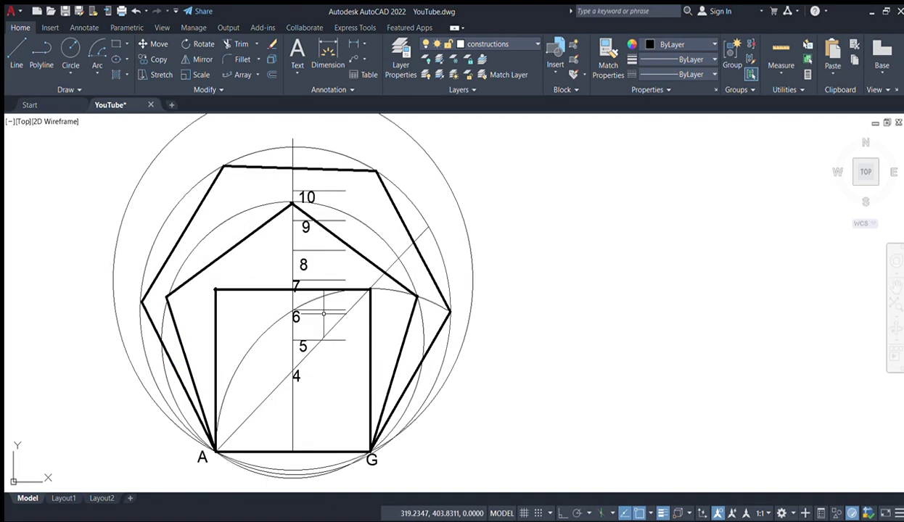
Rotate a copy of AG about A toward the upper left and stretch its end onto the circle.
{"action": "left_click", "coordinate": [190, 46]}
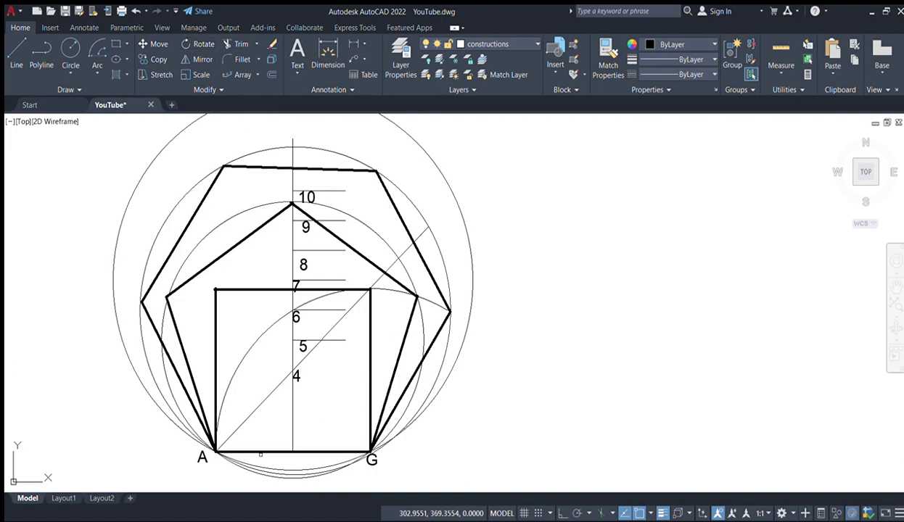
{"action": "left_click", "coordinate": [259, 454]}
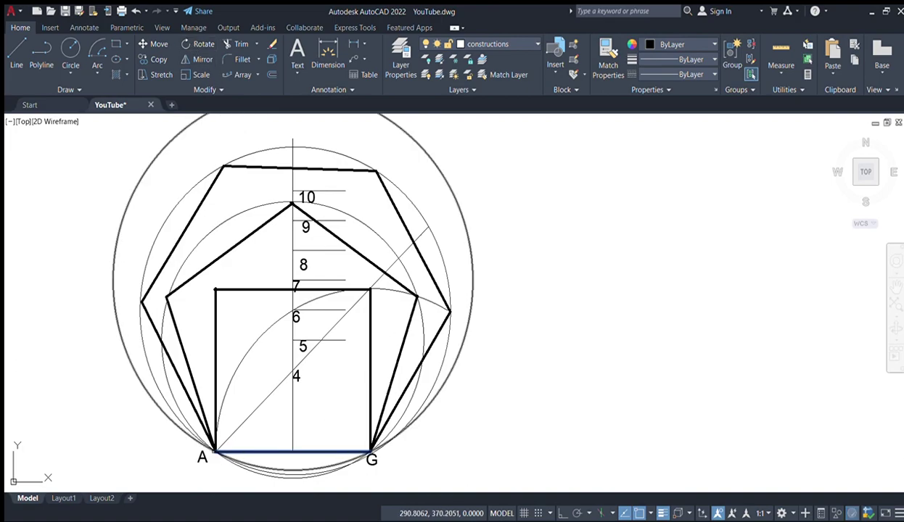
{"action": "middle_click_drag", "start_coordinate": [221, 436], "coordinate": [230, 386]}
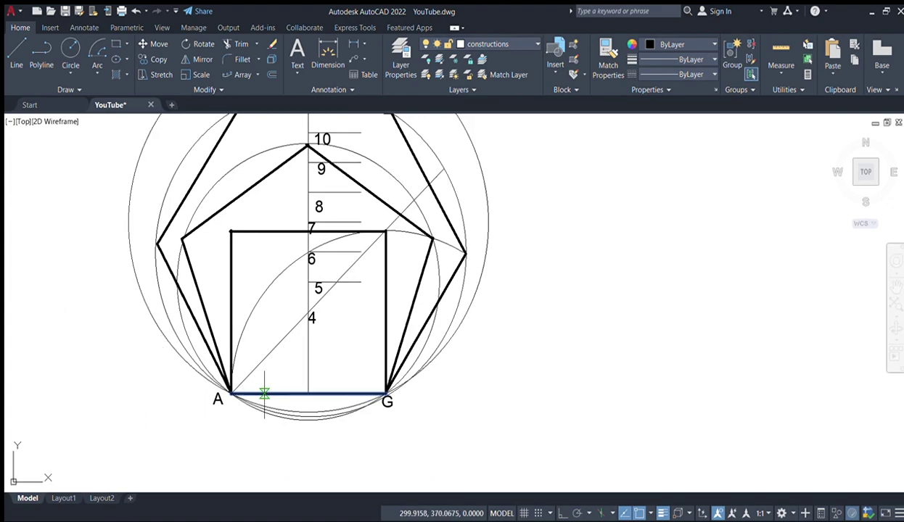
{"action": "left_click", "coordinate": [230, 394]}
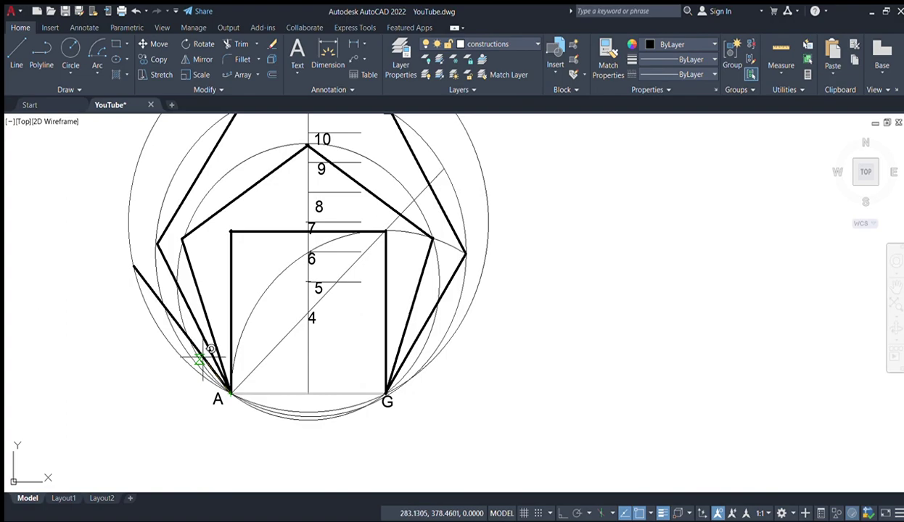
{"action": "left_click", "coordinate": [125, 280]}
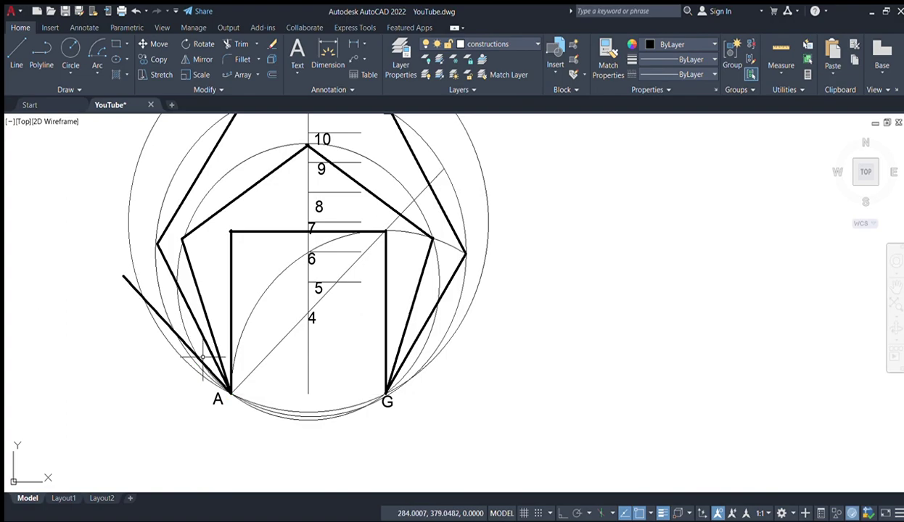
{"action": "left_click", "coordinate": [124, 277]}
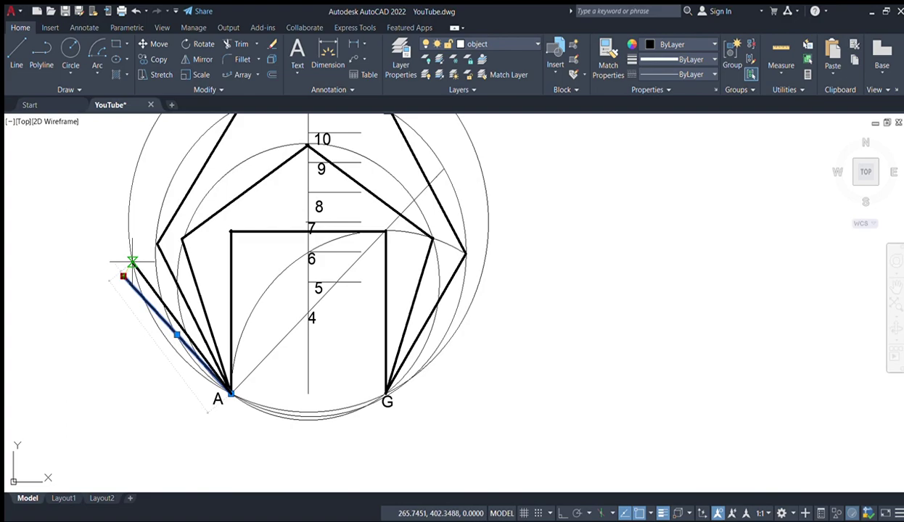
{"action": "left_click", "coordinate": [132, 262]}
{"action": "key", "text": "Escape"}
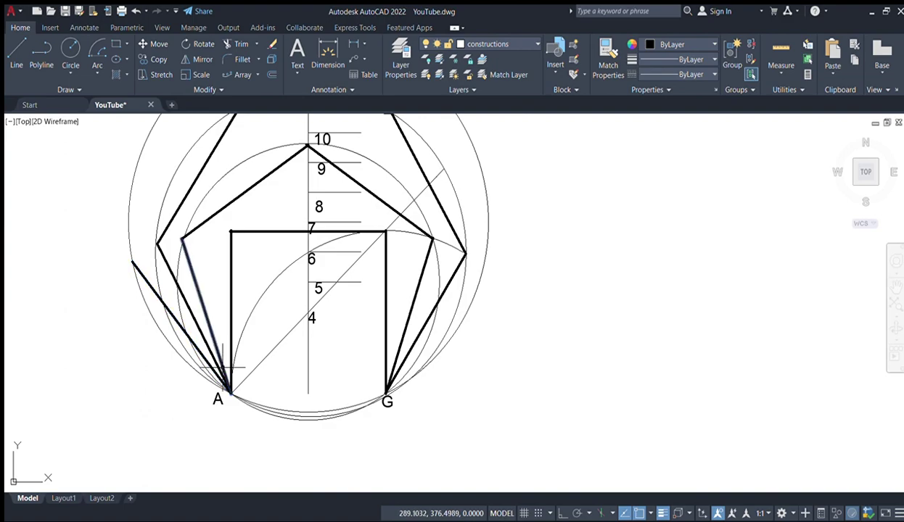
Rotate a copy of AG about G to form the first side rising from G.
{"action": "middle_click_drag", "start_coordinate": [223, 367], "coordinate": [207, 425]}
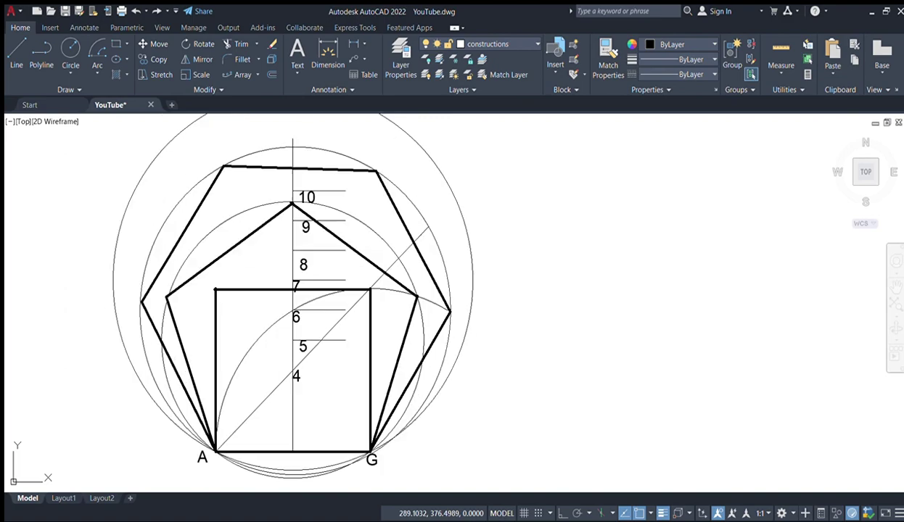
{"action": "middle_click_drag", "start_coordinate": [310, 410], "coordinate": [316, 350]}
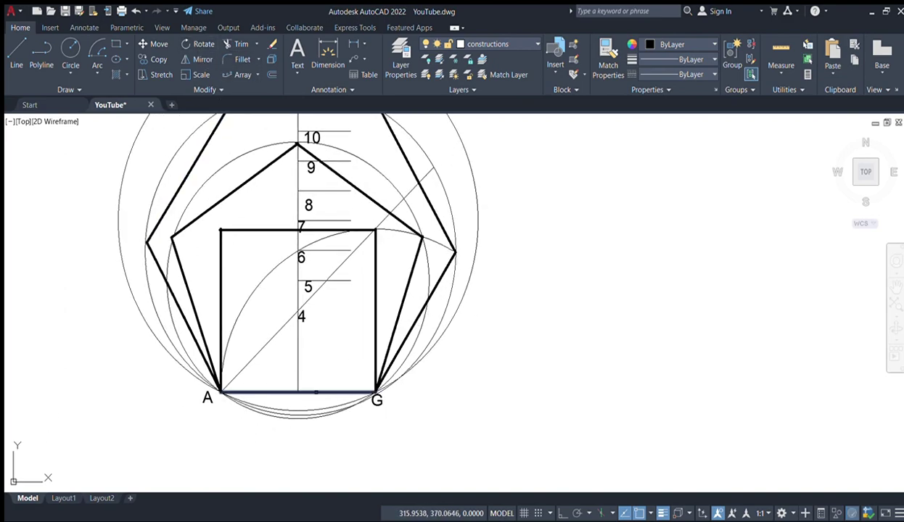
{"action": "left_click", "coordinate": [375, 393]}
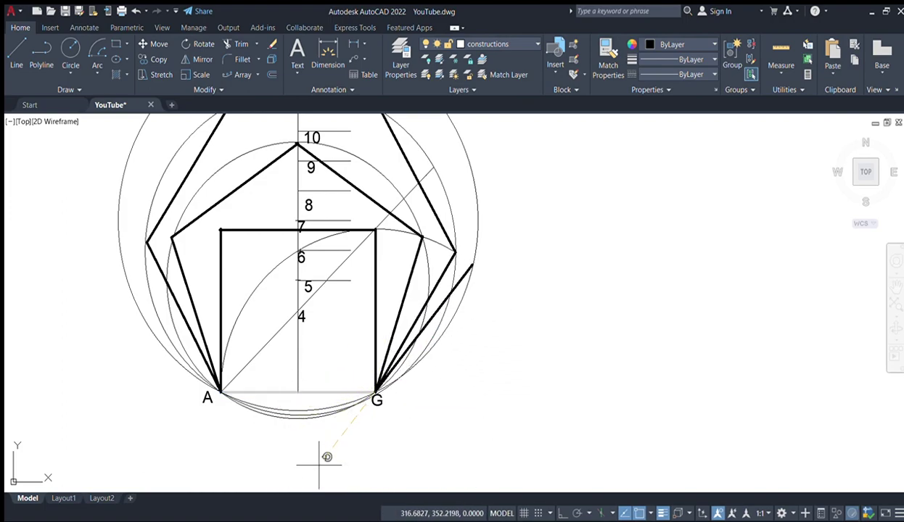
{"action": "left_click", "coordinate": [319, 464]}
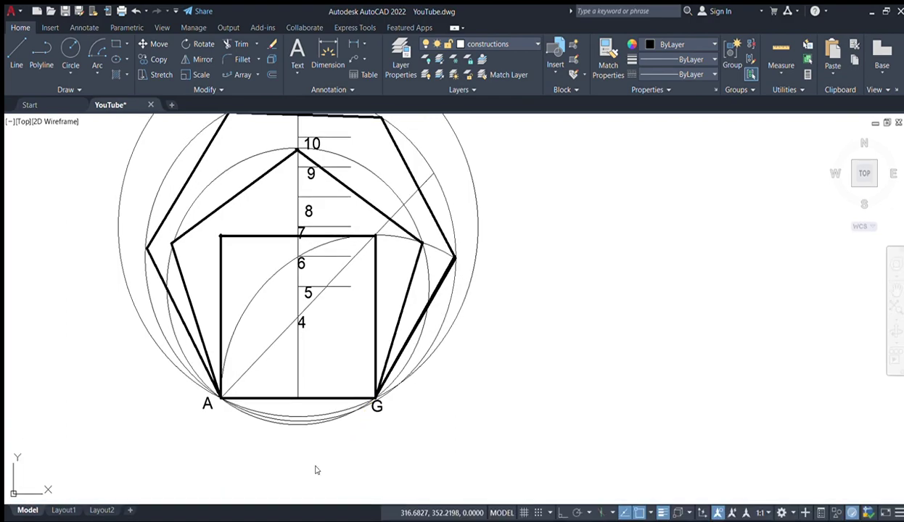
Rotate a copy of the new right side about its upper end toward the circle.
{"action": "left_click", "coordinate": [306, 398]}
{"action": "key", "text": "Return"}
{"action": "left_click", "coordinate": [376, 397]}
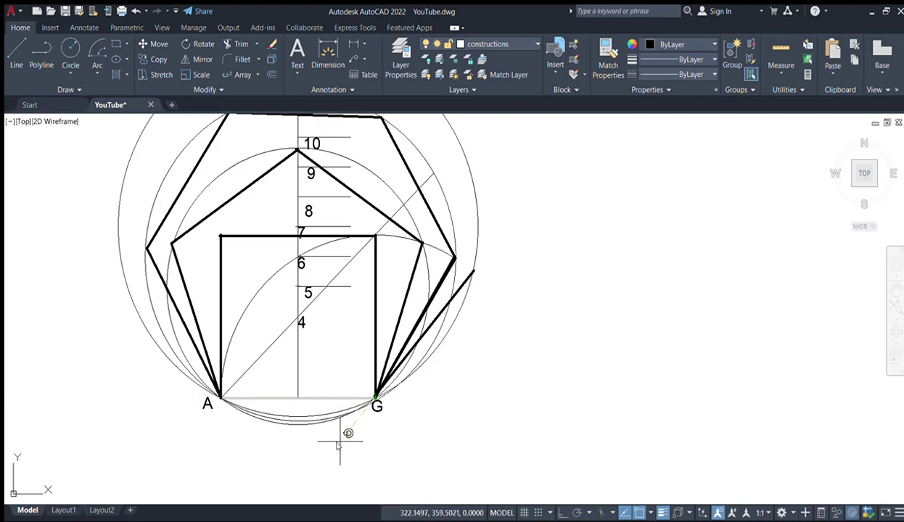
{"action": "key", "text": "Escape"}
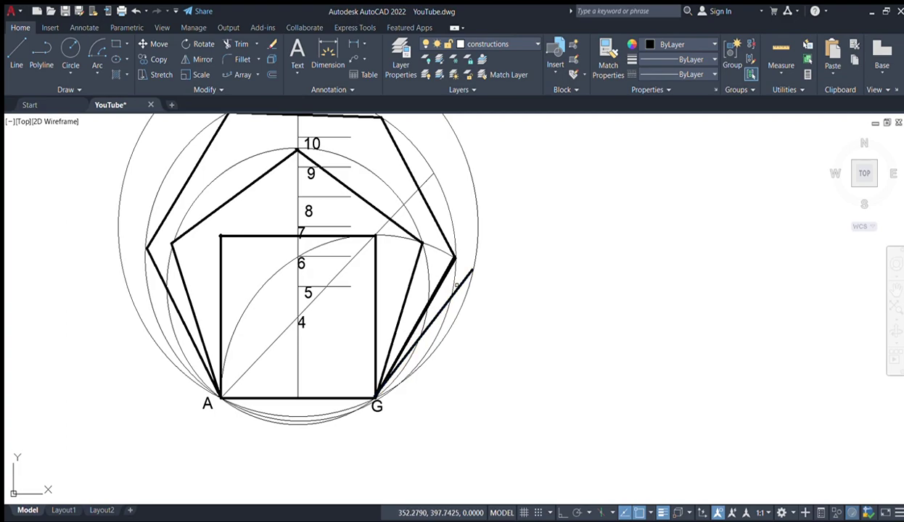
{"action": "left_click", "coordinate": [472, 270]}
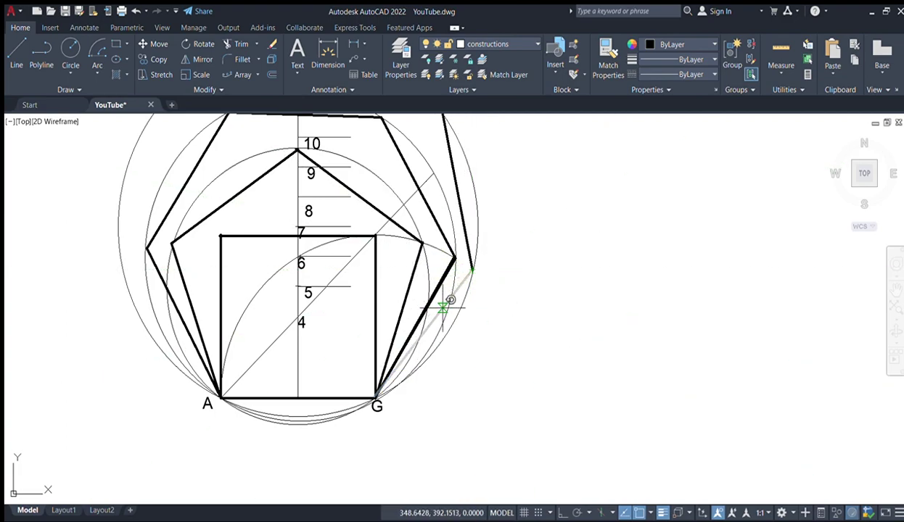
{"action": "middle_click_drag", "start_coordinate": [443, 307], "coordinate": [434, 380]}
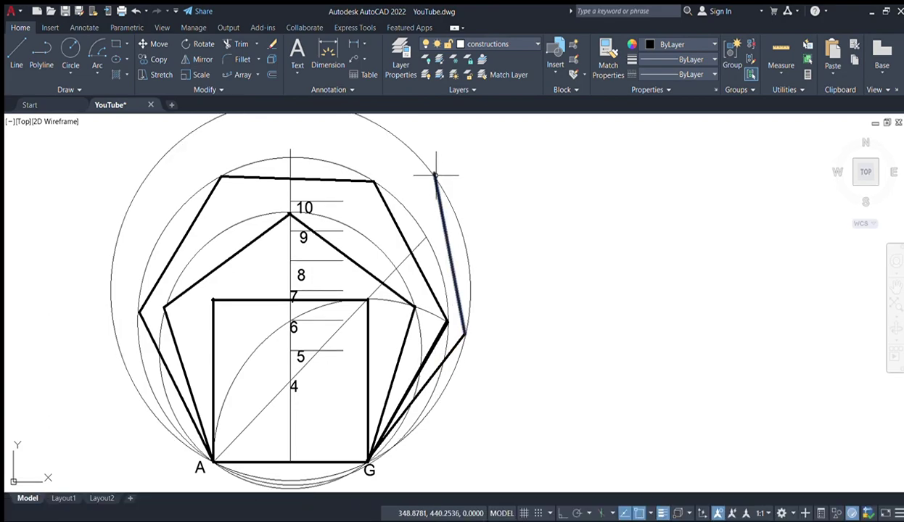
Stretch the slanted right-hand side's top end onto the outer circle.
{"action": "scroll", "coordinate": [436, 175], "scroll_direction": "up", "scroll_amount": 2}
{"action": "left_click", "coordinate": [434, 192]}
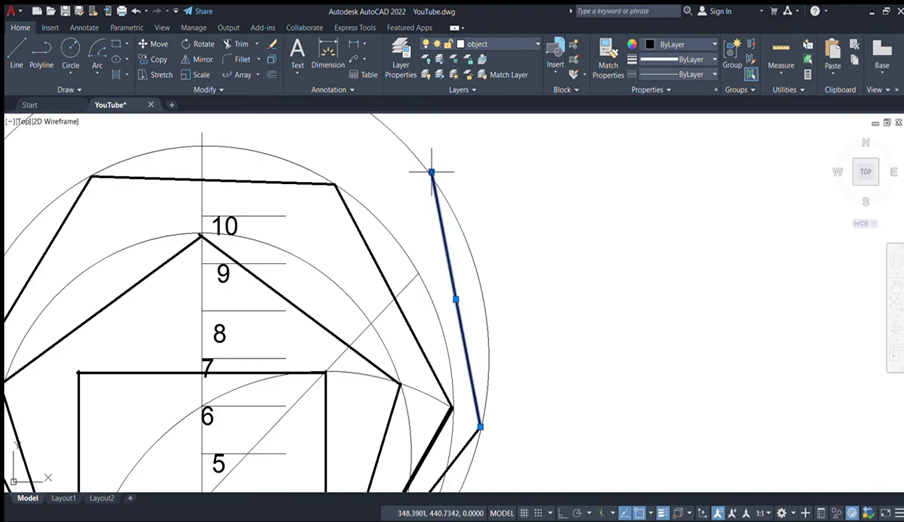
{"action": "left_click", "coordinate": [431, 173]}
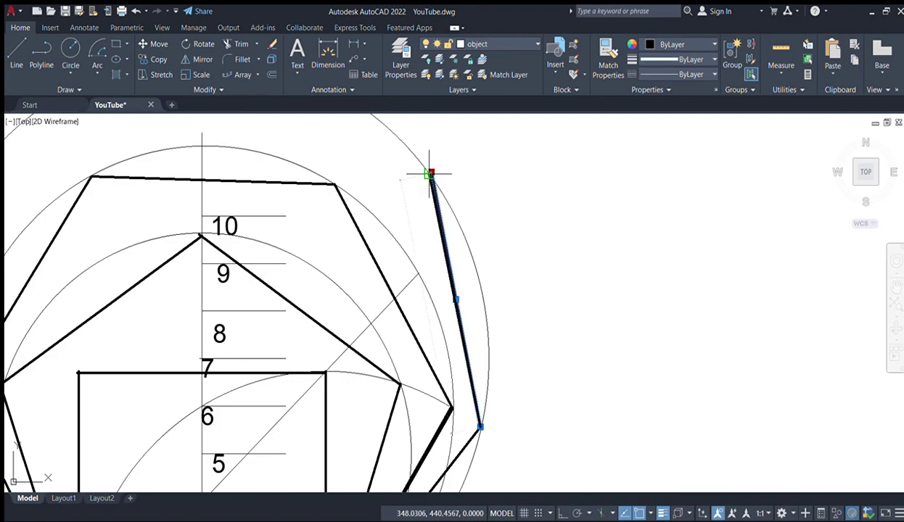
{"action": "left_click", "coordinate": [429, 174]}
{"action": "key", "text": "Escape"}
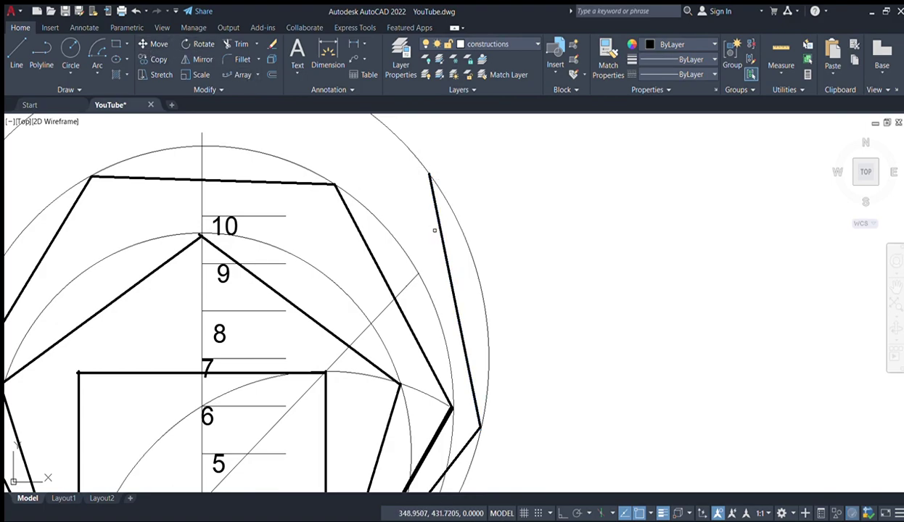
{"action": "left_click", "coordinate": [442, 231]}
{"action": "key", "text": "Return"}
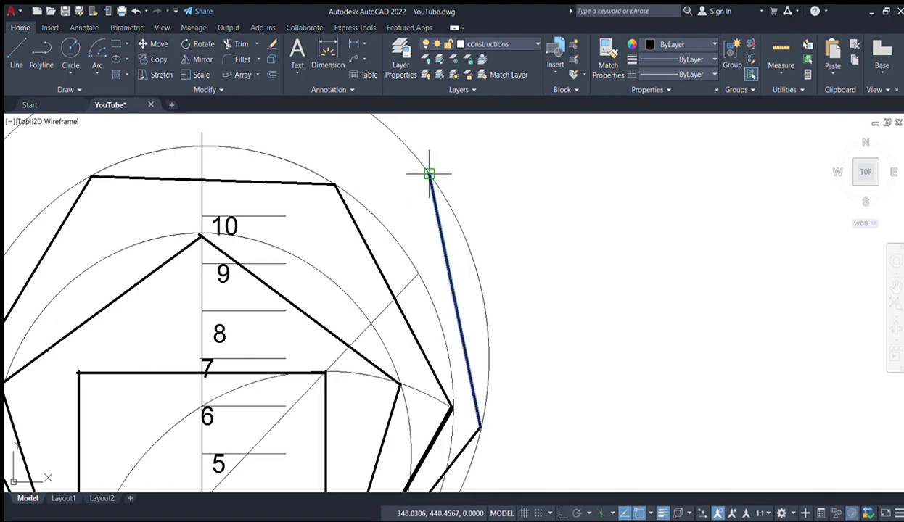
{"action": "left_click", "coordinate": [429, 174]}
{"action": "mouse_move", "coordinate": [366, 184]}
{"action": "middle_mouse_down"}
{"action": "mouse_move", "coordinate": [373, 292]}
{"action": "mouse_move", "coordinate": [395, 319]}
{"action": "middle_mouse_up"}
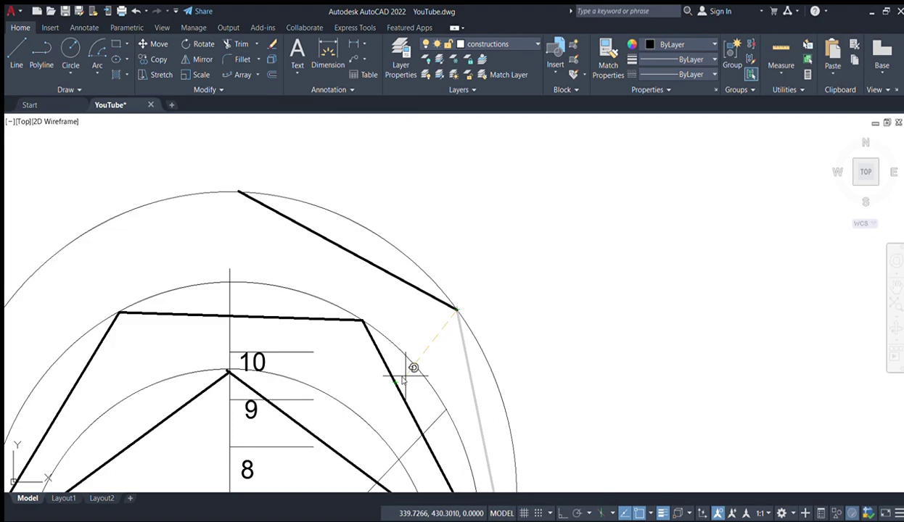
{"action": "key", "text": "Escape"}
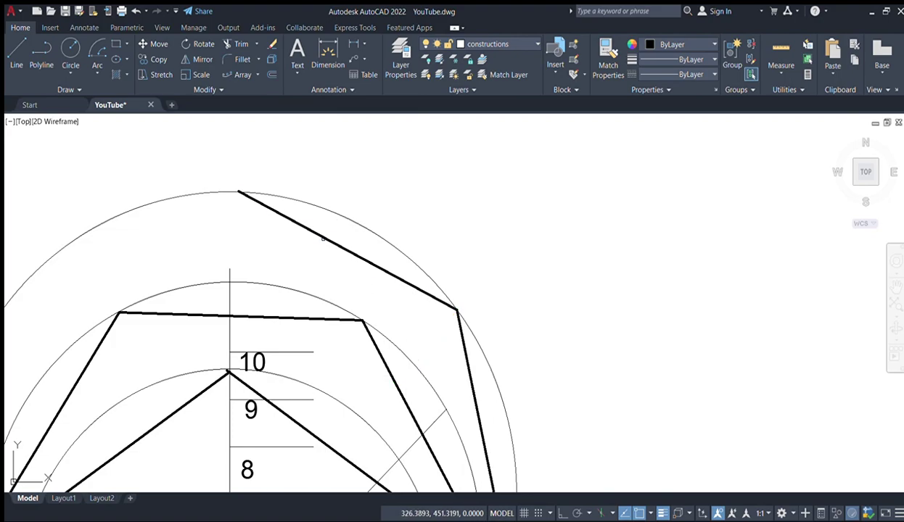
Rotate a copy of the upper line about its top end to form the upper-left side.
{"action": "left_click", "coordinate": [324, 238]}
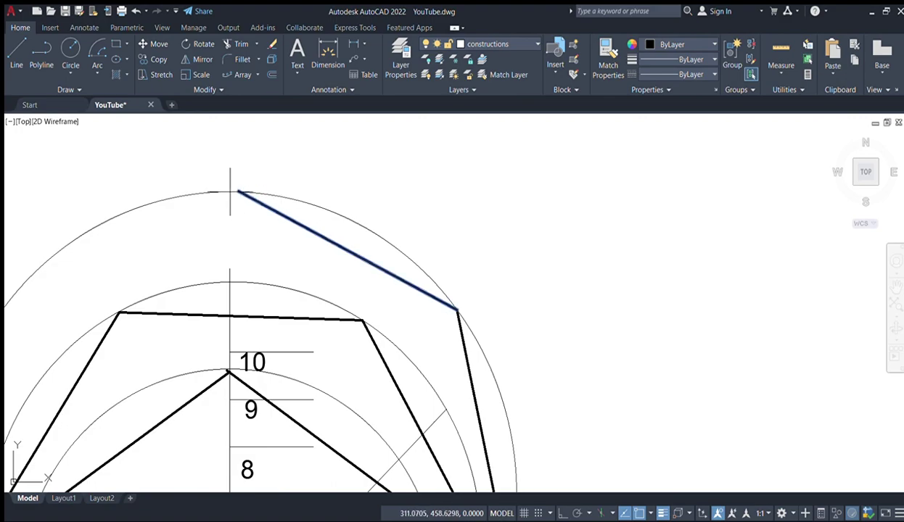
{"action": "key", "text": "Return"}
{"action": "left_click", "coordinate": [238, 191]}
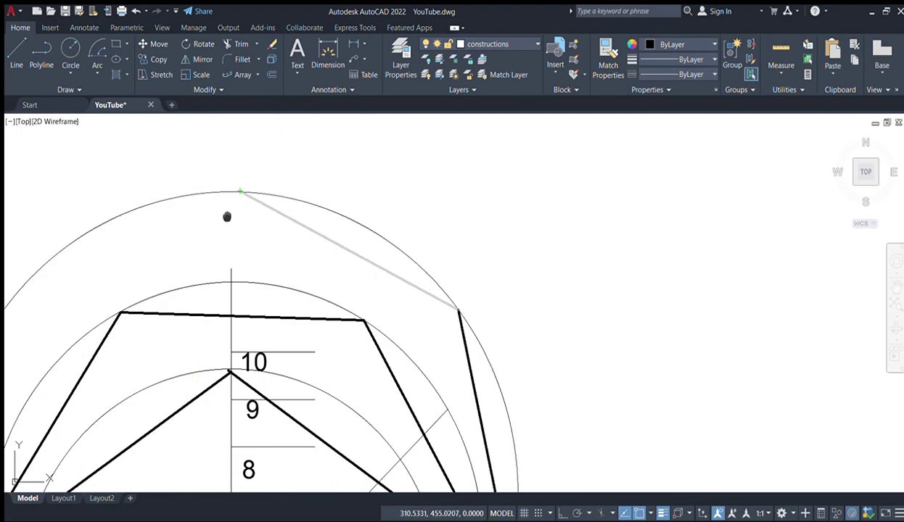
{"action": "middle_click_drag", "start_coordinate": [229, 220], "coordinate": [319, 149]}
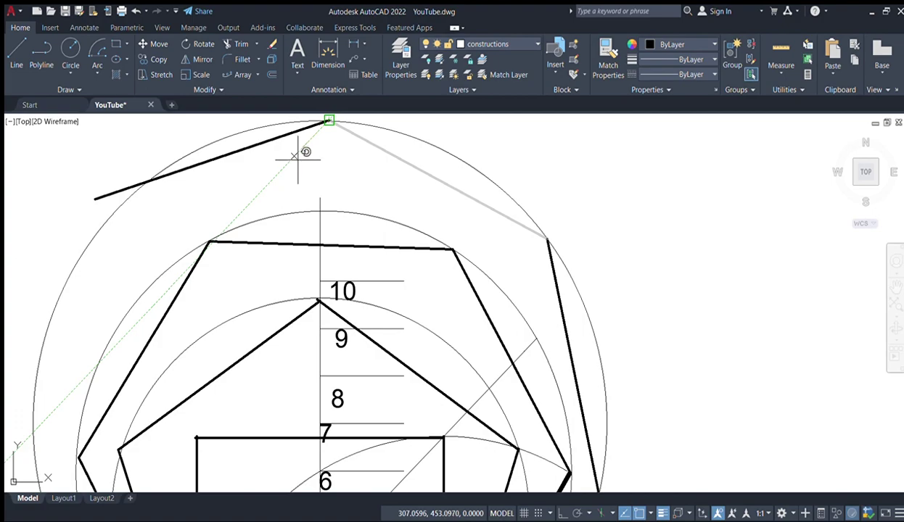
{"action": "left_click", "coordinate": [246, 223]}
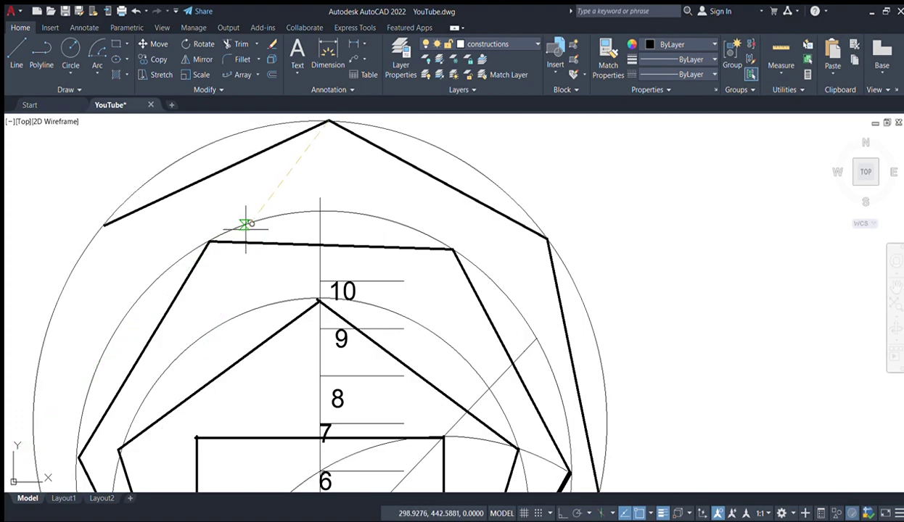
{"action": "left_click", "coordinate": [247, 225]}
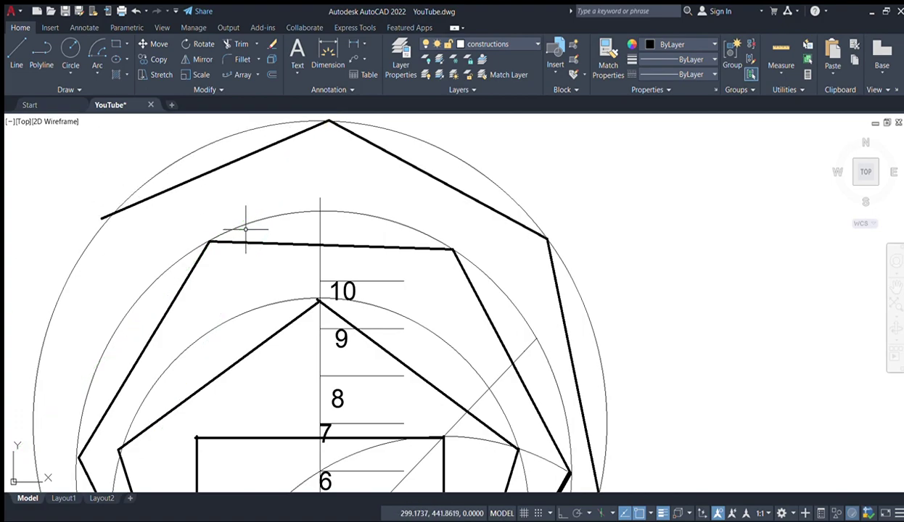
Stretch the upper-left side's loose left end onto the outer circle.
{"action": "left_click", "coordinate": [142, 200]}
{"action": "left_click", "coordinate": [101, 219]}
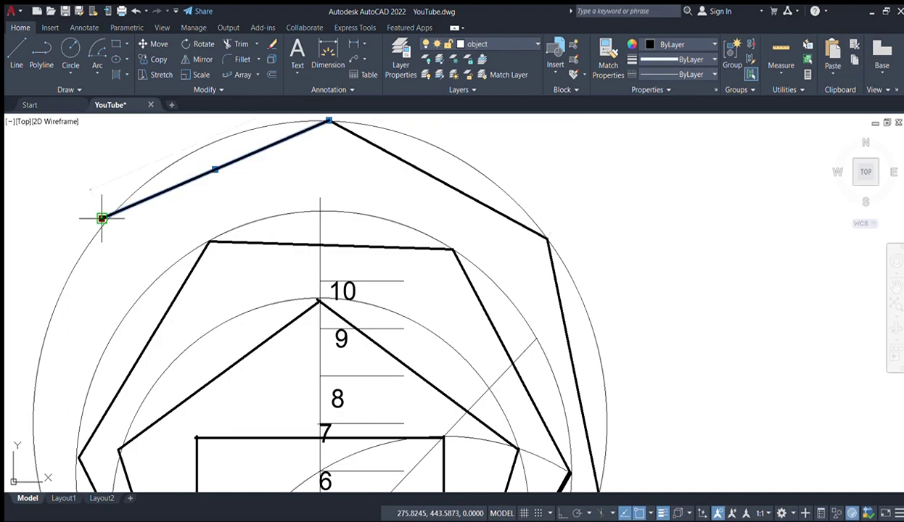
{"action": "left_click", "coordinate": [105, 221]}
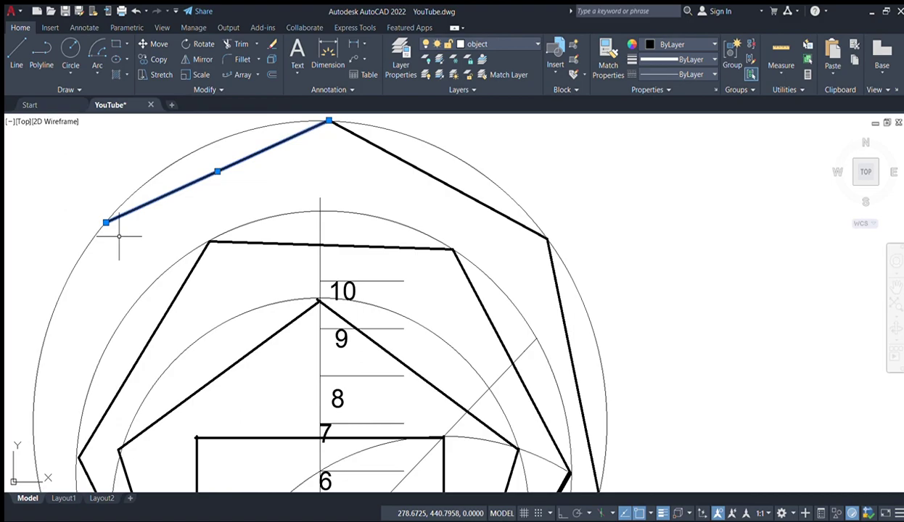
{"action": "key", "text": "Escape"}
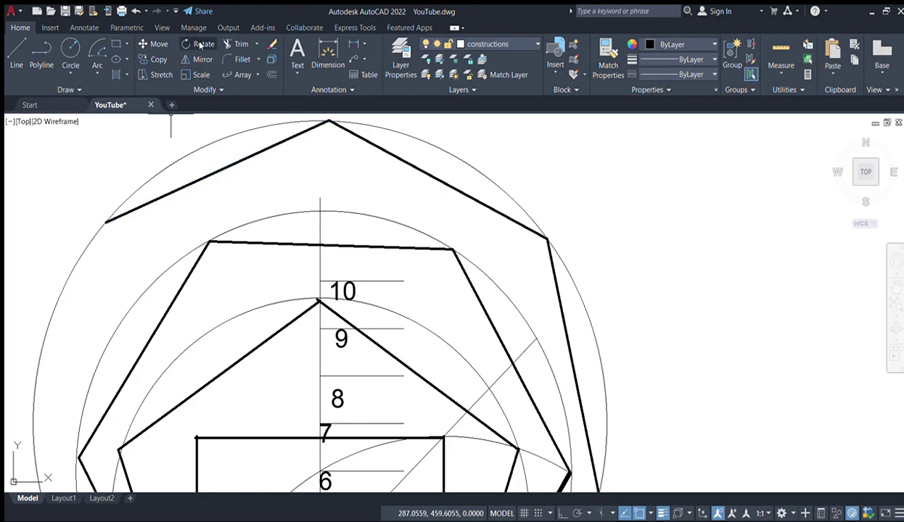
{"action": "scroll", "coordinate": [232, 220], "scroll_direction": "down", "scroll_amount": 2}
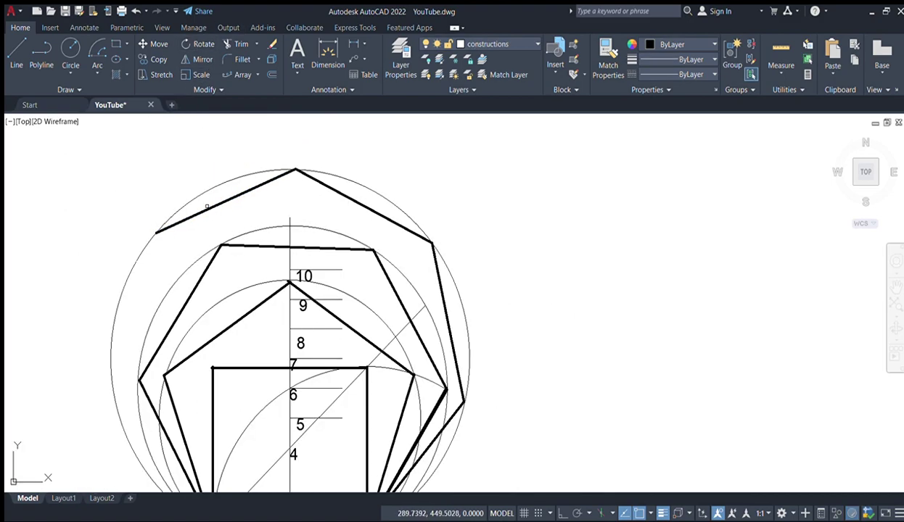
Rotate copies about successive side endpoints to add the two left heptagon sides.
{"action": "middle_click_drag", "start_coordinate": [218, 246], "coordinate": [244, 185]}
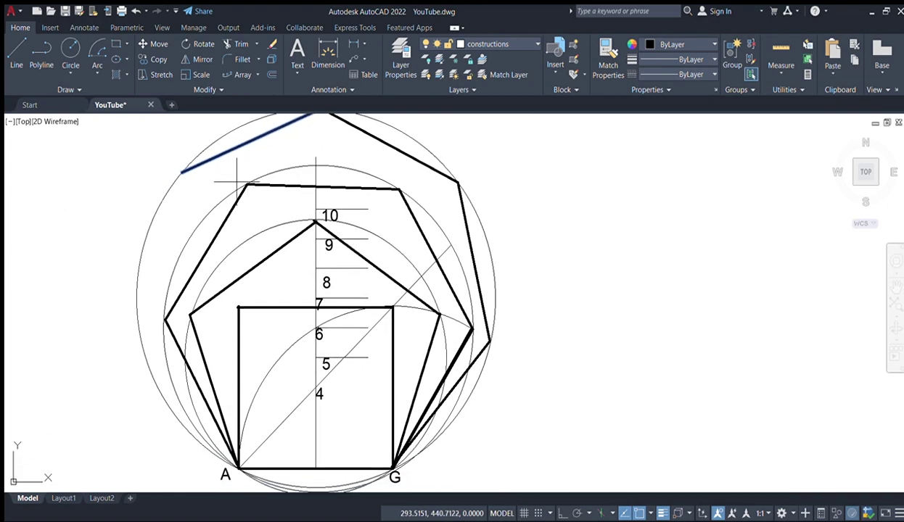
{"action": "left_click", "coordinate": [182, 172]}
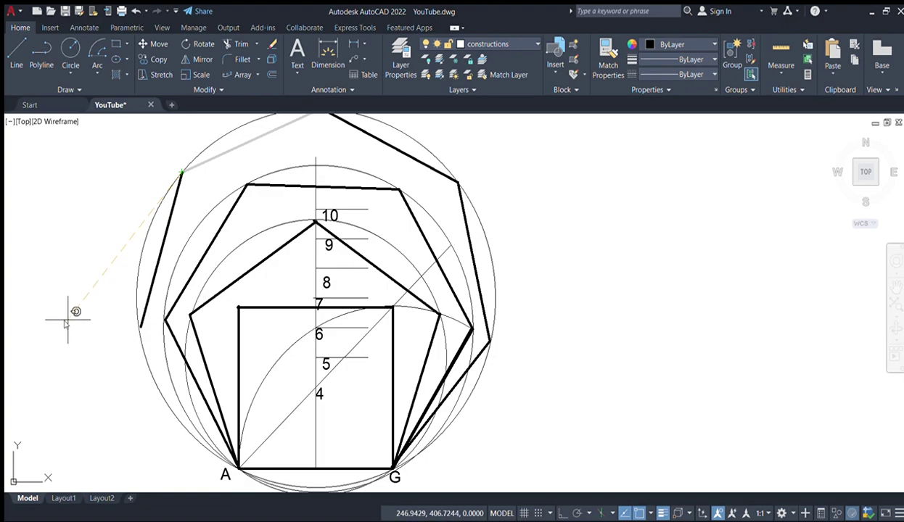
{"action": "left_click", "coordinate": [68, 319]}
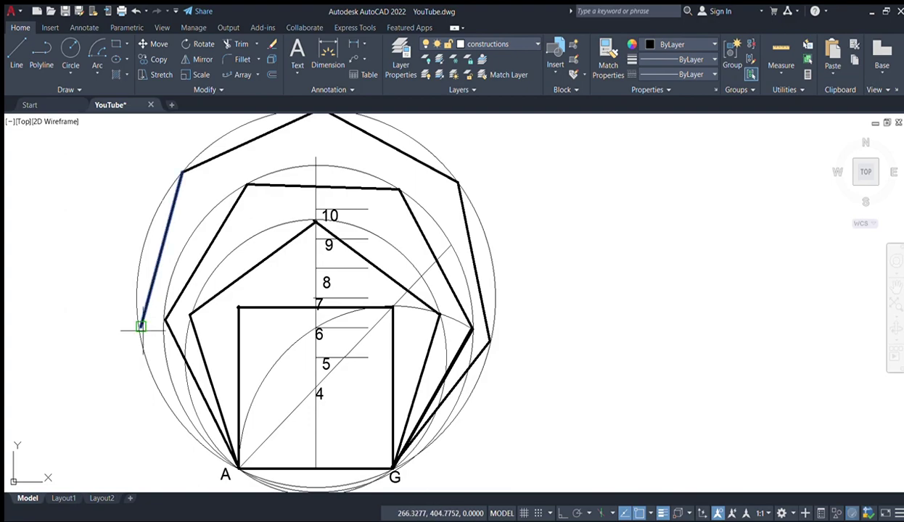
{"action": "middle_click_drag", "start_coordinate": [163, 353], "coordinate": [199, 260]}
{"action": "left_click", "coordinate": [176, 233]}
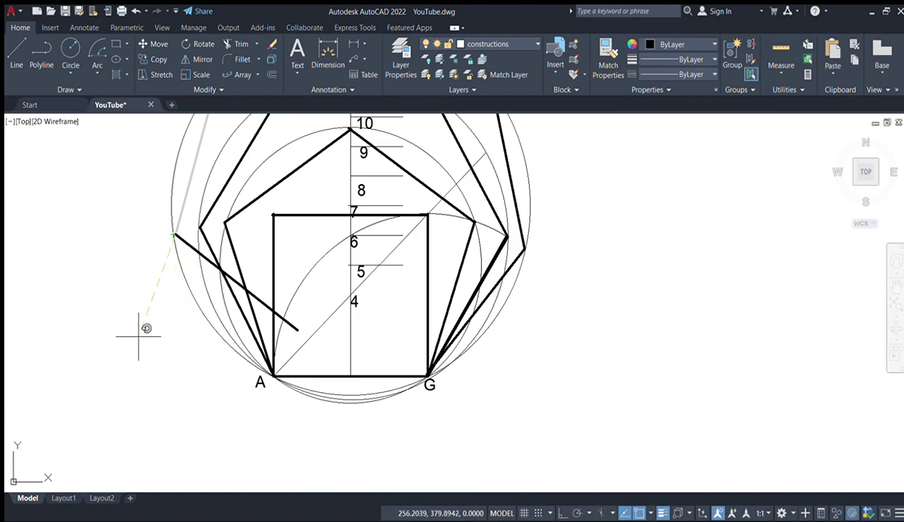
{"action": "left_click", "coordinate": [103, 330]}
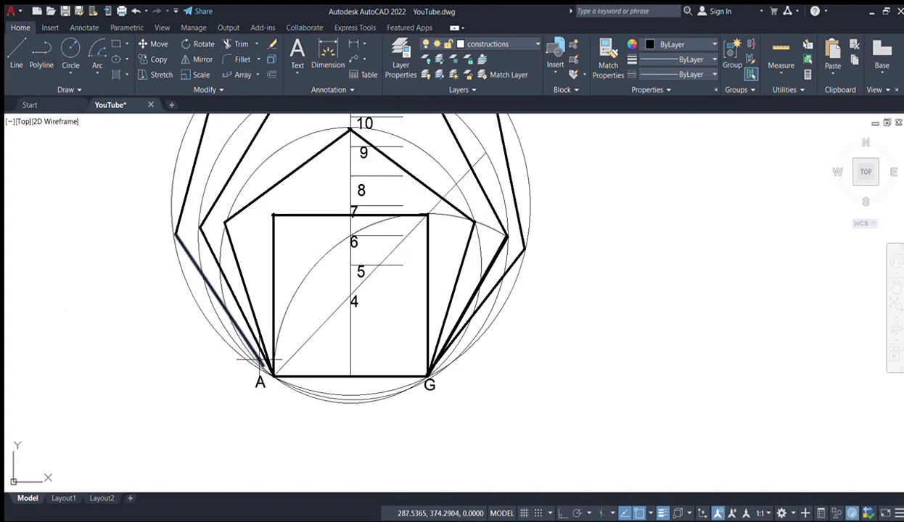
Stretch the lowest left side's end onto point A and recentre the figure.
{"action": "left_click", "coordinate": [256, 357]}
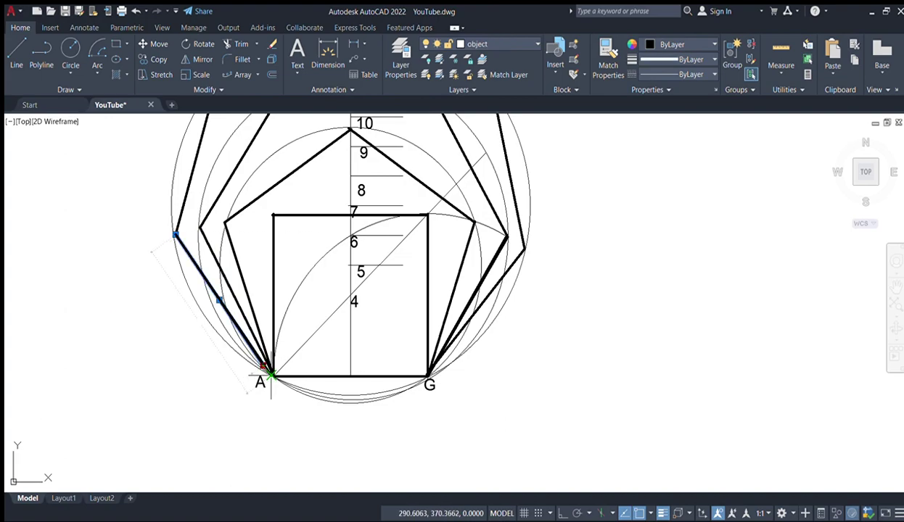
{"action": "left_click", "coordinate": [270, 375]}
{"action": "key", "text": "Escape"}
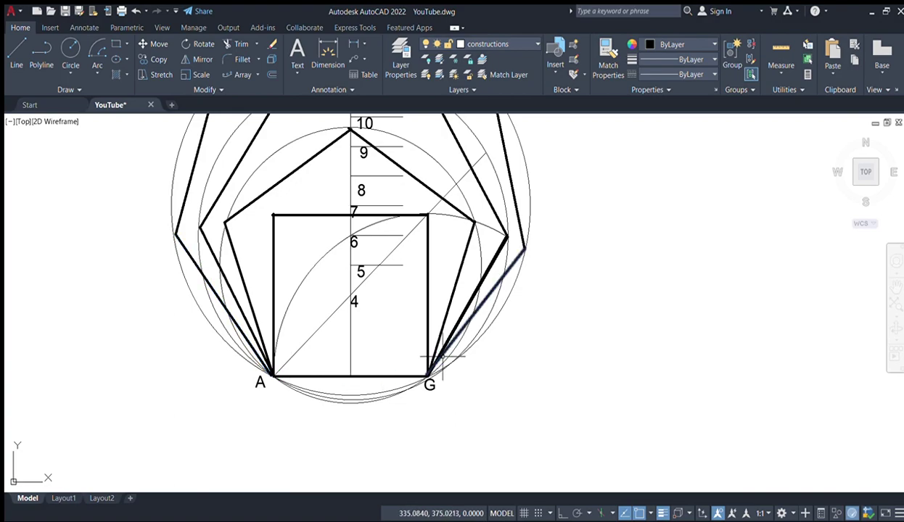
{"action": "scroll", "coordinate": [469, 356], "scroll_direction": "down", "scroll_amount": 2}
{"action": "middle_click_drag", "start_coordinate": [536, 276], "coordinate": [457, 301]}
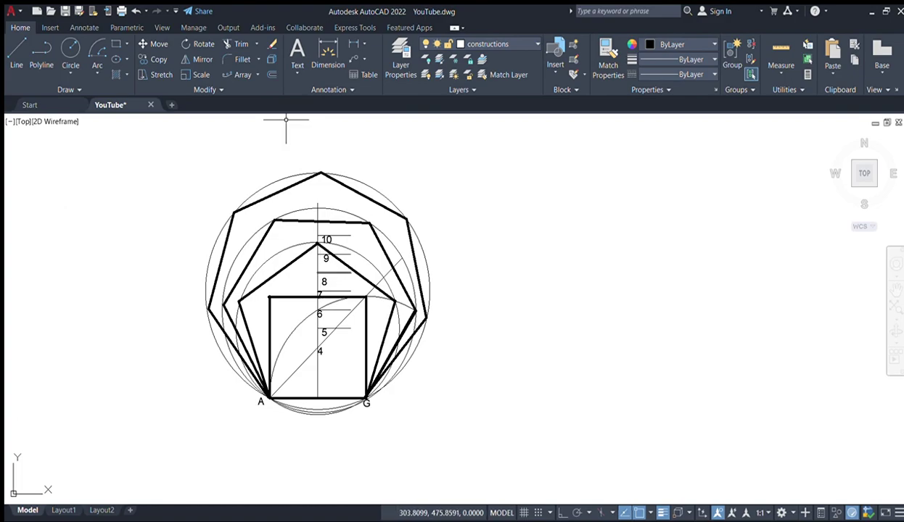
Draw Center-Radius circles at marks 8, 9 and 10, each radius snapped to point A.
{"action": "left_click", "coordinate": [68, 49]}
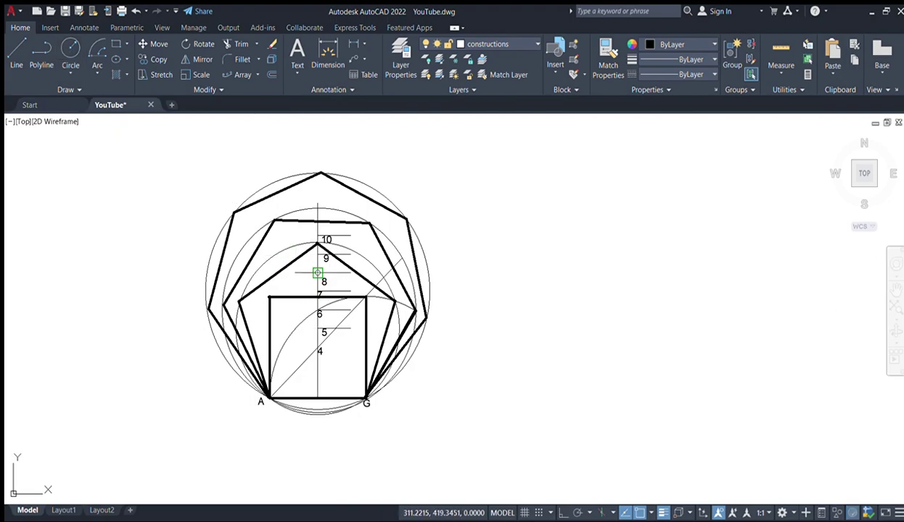
{"action": "left_click", "coordinate": [318, 273]}
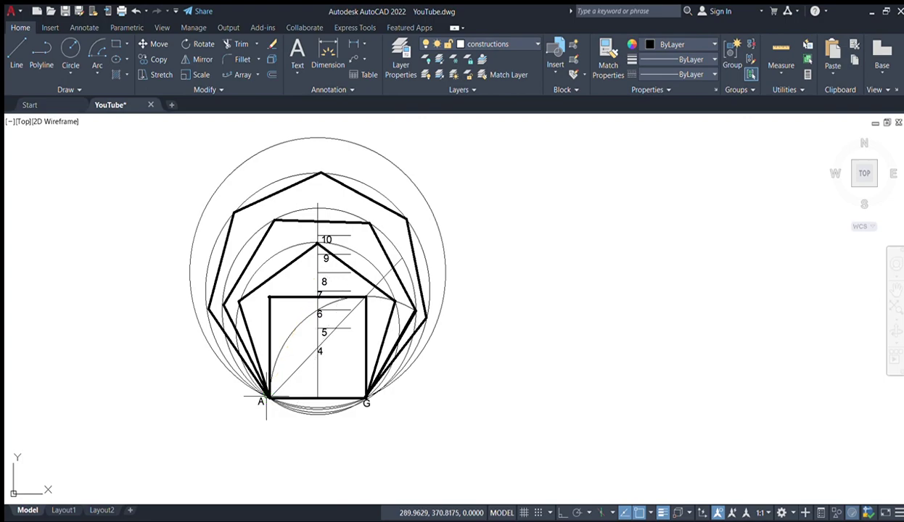
{"action": "left_click", "coordinate": [266, 399]}
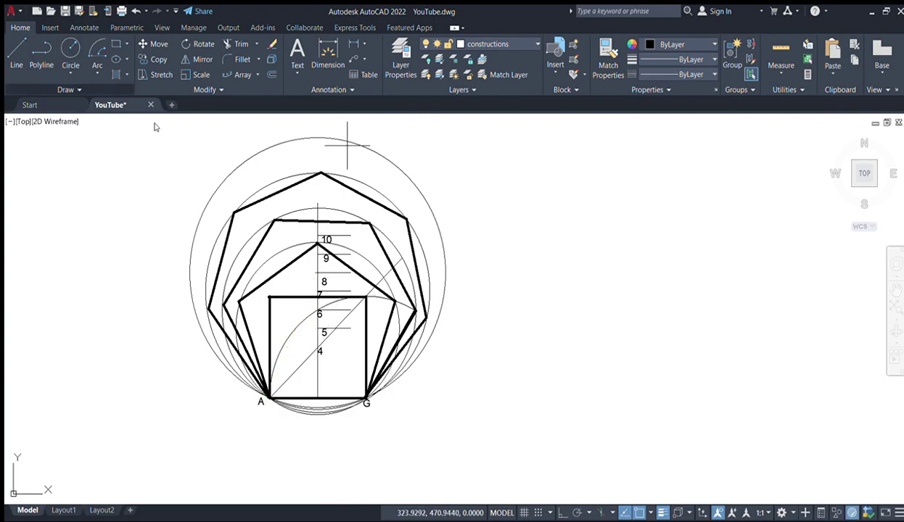
{"action": "left_click", "coordinate": [318, 254]}
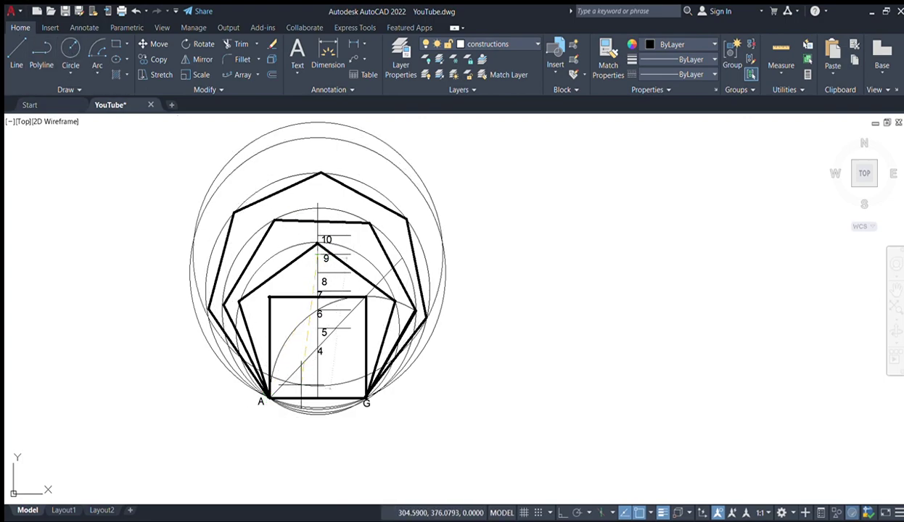
{"action": "left_click", "coordinate": [70, 49]}
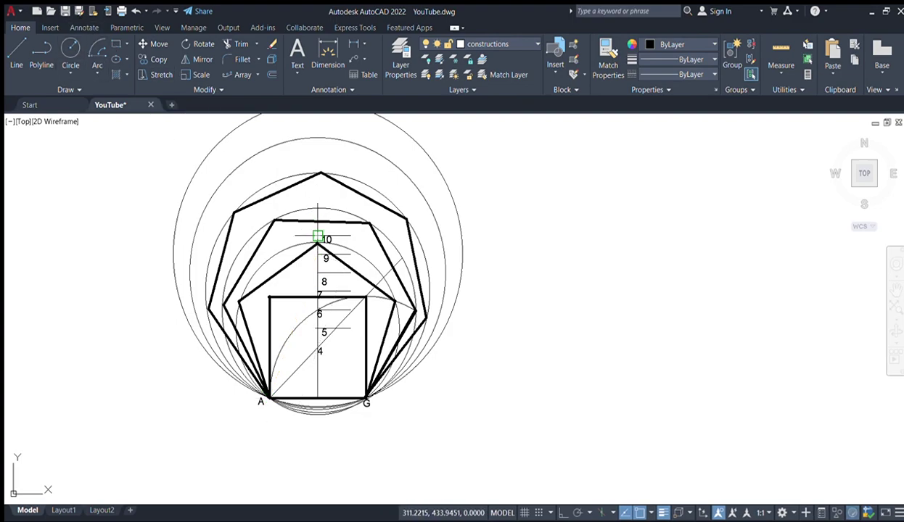
{"action": "left_click", "coordinate": [318, 237]}
{"action": "left_click", "coordinate": [268, 399]}
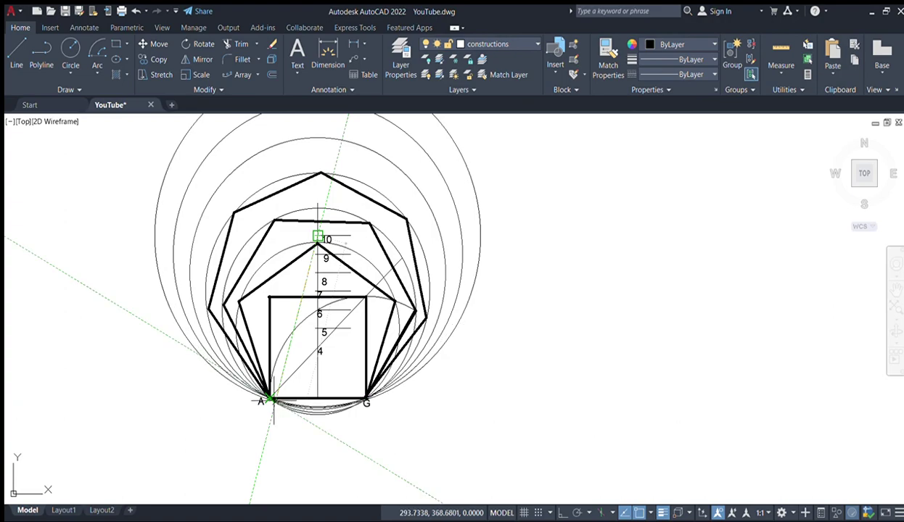
{"action": "scroll", "coordinate": [298, 298], "scroll_direction": "down", "scroll_amount": 2}
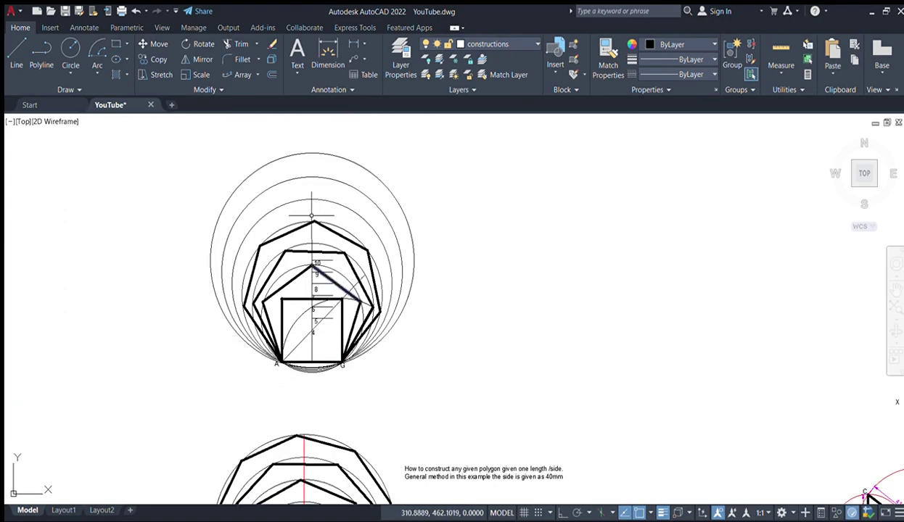
{"action": "scroll", "coordinate": [352, 276], "scroll_direction": "up", "scroll_amount": 2}
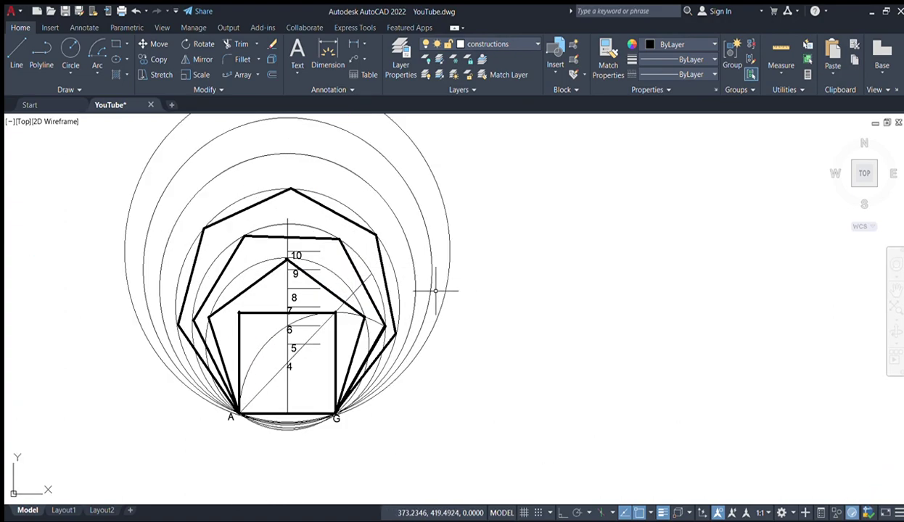
{"action": "middle_click_drag", "start_coordinate": [428, 294], "coordinate": [372, 323]}
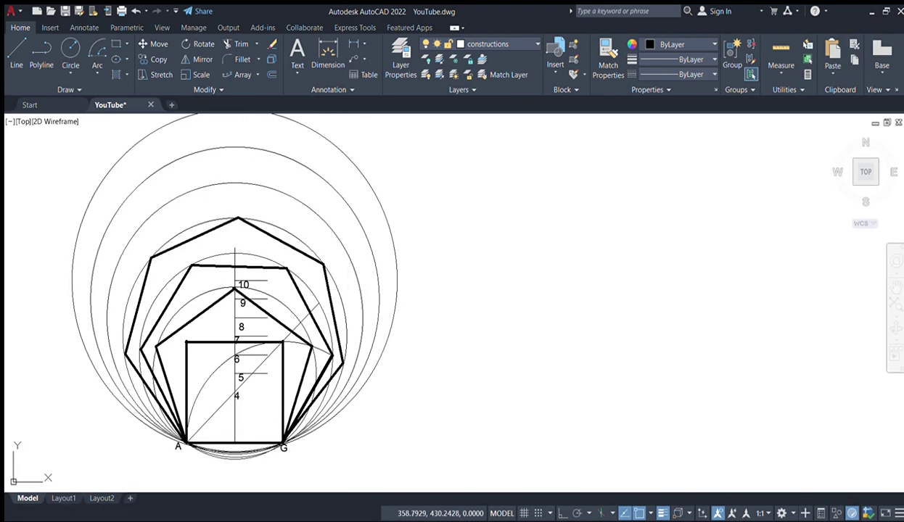
{"action": "middle_click_drag", "start_coordinate": [347, 292], "coordinate": [418, 292]}
{"action": "scroll", "coordinate": [351, 296], "scroll_direction": "up", "scroll_amount": 2}
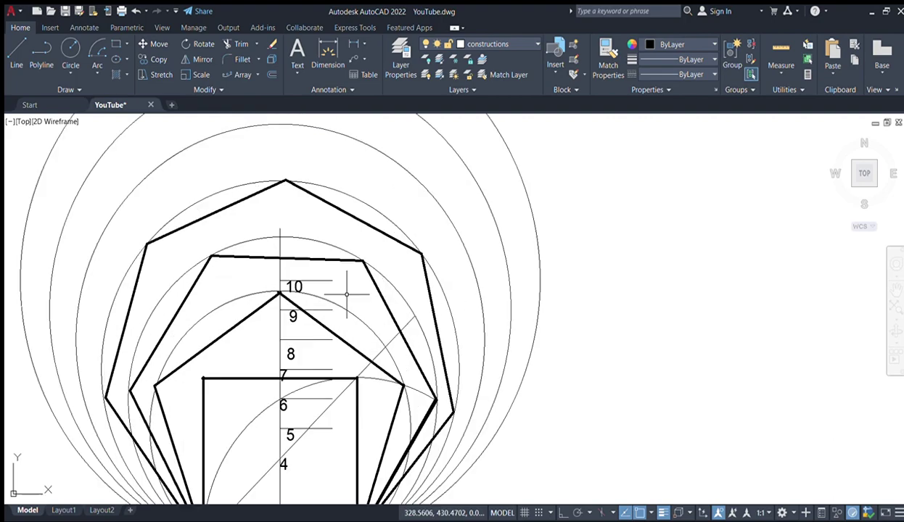
{"action": "mouse_move", "coordinate": [355, 283]}
{"action": "middle_mouse_down"}
{"action": "mouse_move", "coordinate": [364, 214]}
{"action": "mouse_move", "coordinate": [366, 249]}
{"action": "middle_mouse_up"}
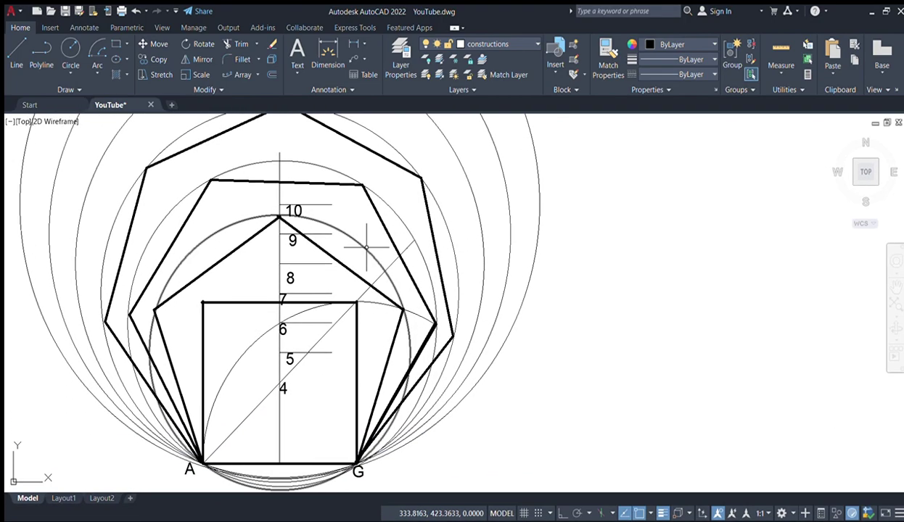
{"action": "scroll", "coordinate": [366, 247], "scroll_direction": "down", "scroll_amount": 2}
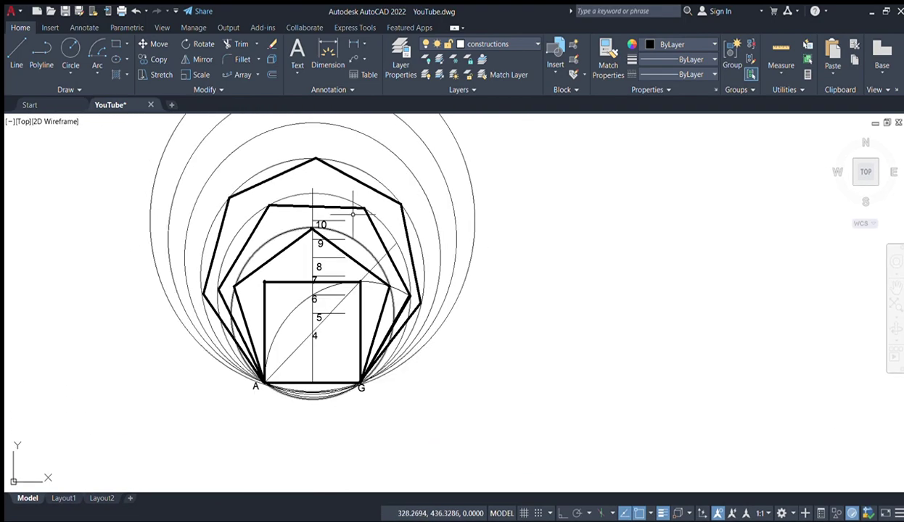
{"action": "middle_click_drag", "start_coordinate": [352, 215], "coordinate": [352, 244]}
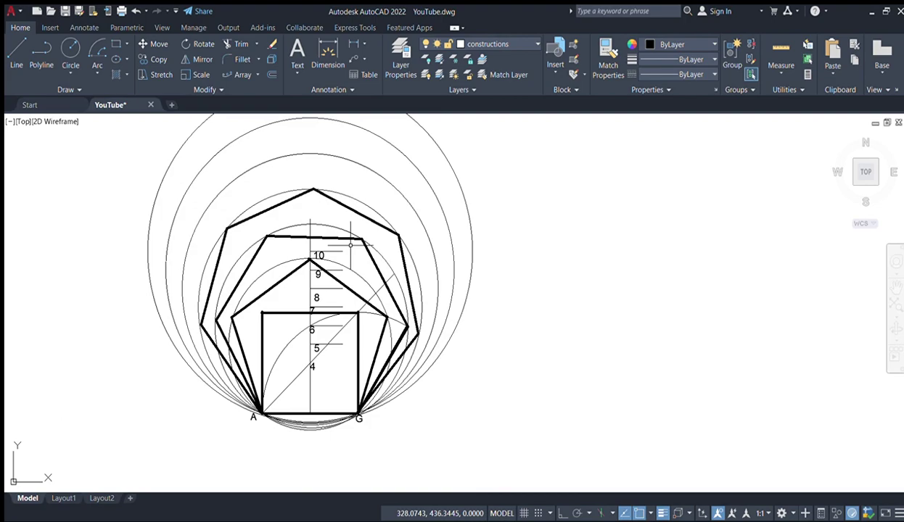